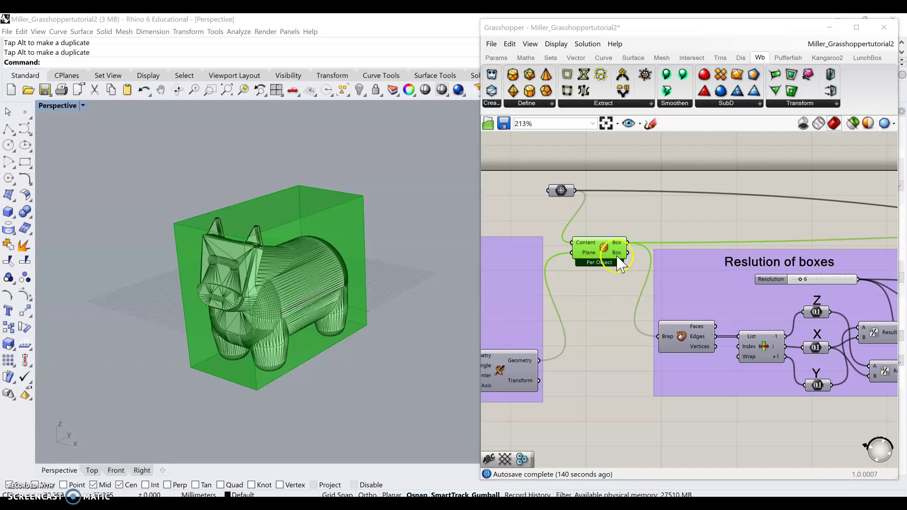
Examine the Rotation of boxes group, tracing how the XY plane, angle sliders and unit vectors feed the Bounding Box's Plane input.
{"action": "mouse_move", "coordinate": [615, 254]}
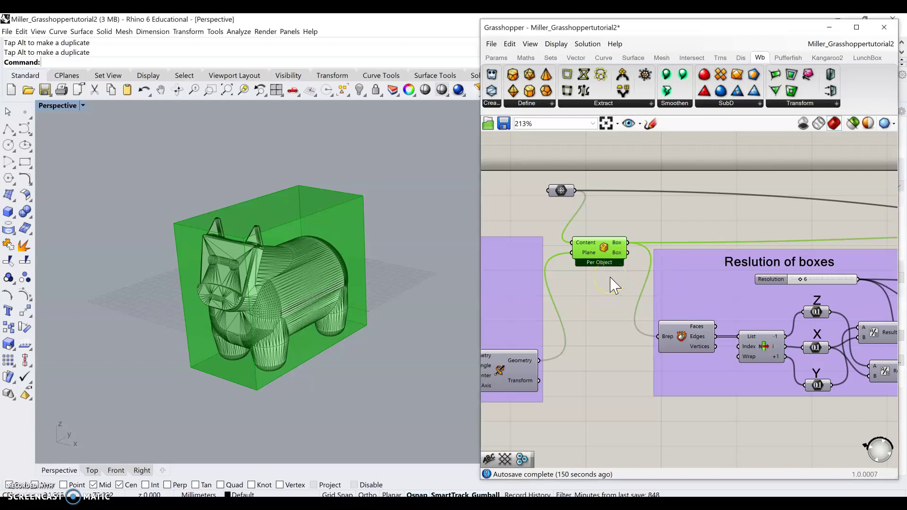
{"action": "mouse_move", "coordinate": [586, 305]}
{"action": "right_mouse_down"}
{"action": "mouse_move", "coordinate": [664, 274]}
{"action": "mouse_move", "coordinate": [765, 258]}
{"action": "right_mouse_up"}
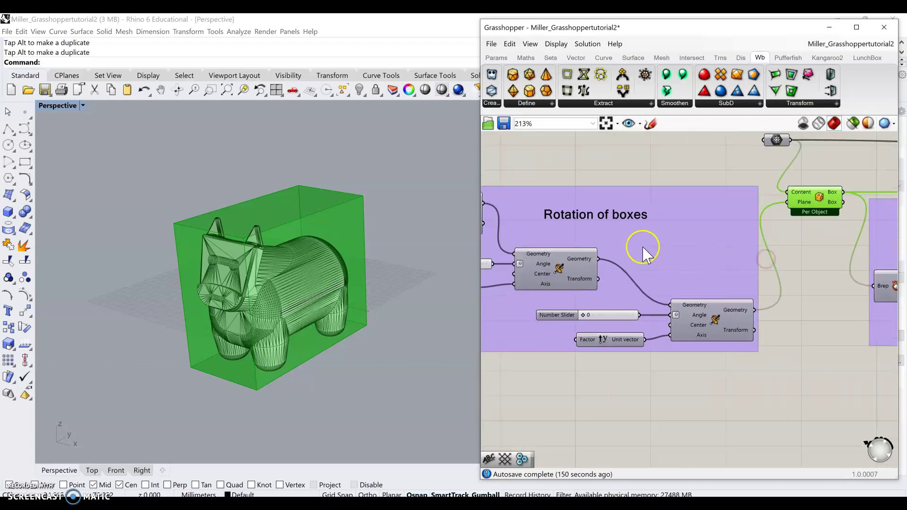
{"action": "scroll", "coordinate": [638, 247], "scroll_direction": "down", "scroll_amount": 2}
{"action": "right_click_drag", "start_coordinate": [609, 236], "coordinate": [703, 235]}
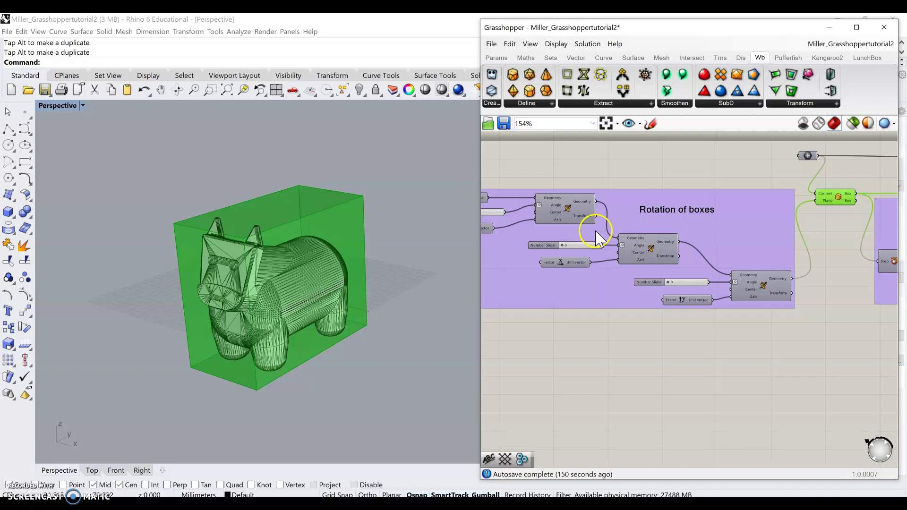
{"action": "right_click_drag", "start_coordinate": [596, 235], "coordinate": [736, 241]}
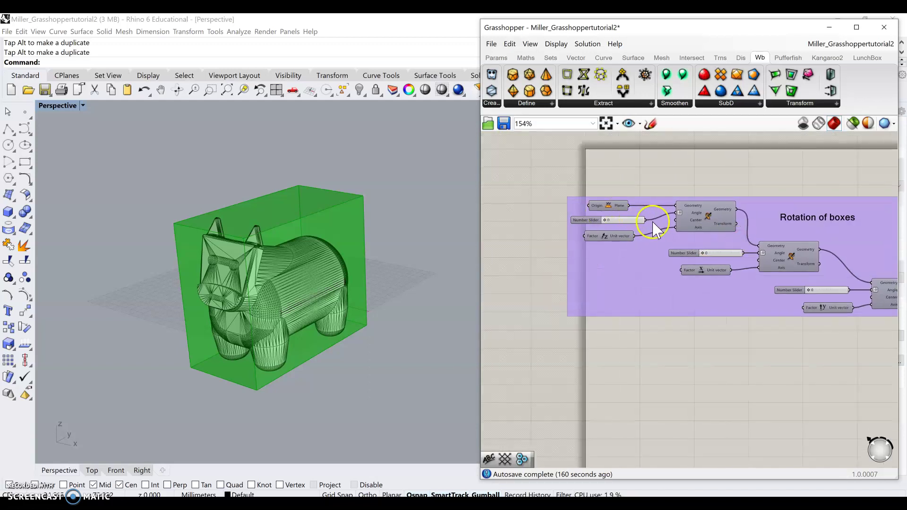
{"action": "scroll", "coordinate": [621, 207], "scroll_direction": "up", "scroll_amount": 4}
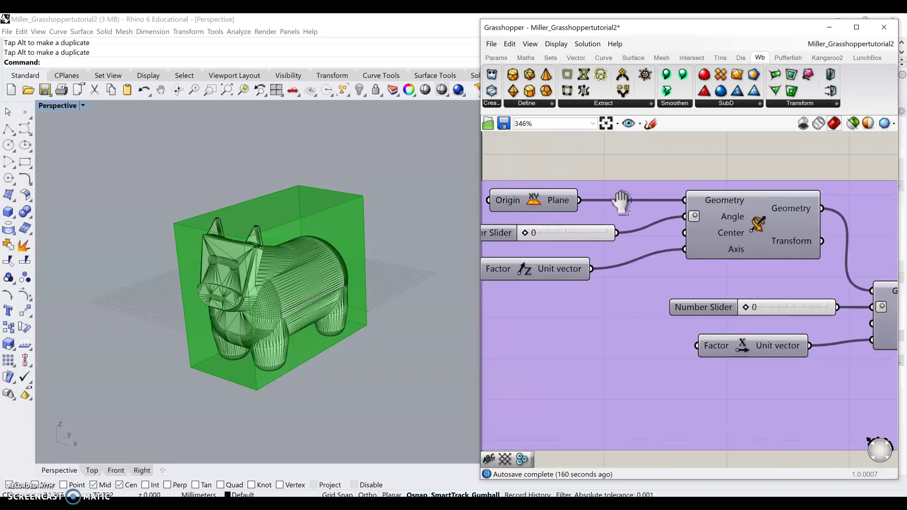
{"action": "scroll", "coordinate": [621, 204], "scroll_direction": "down", "scroll_amount": 2}
{"action": "scroll", "coordinate": [697, 212], "scroll_direction": "up", "scroll_amount": 1}
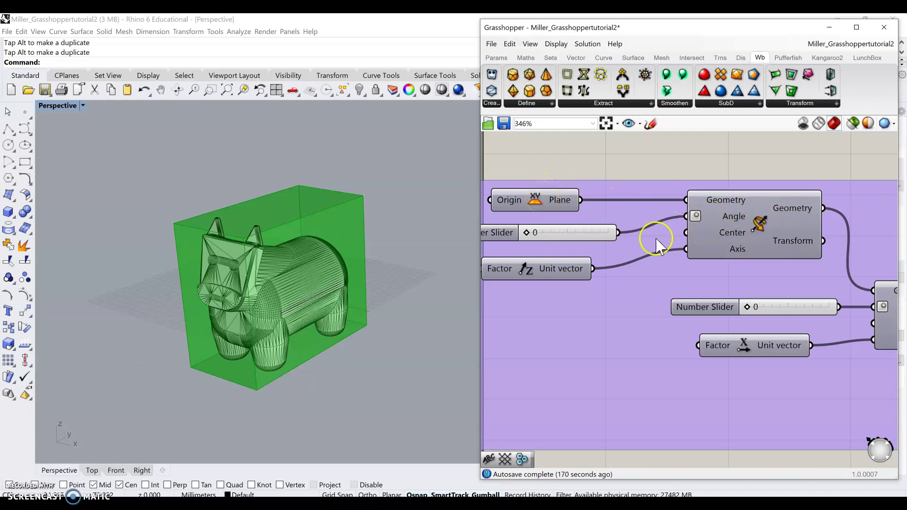
{"action": "scroll", "coordinate": [633, 255], "scroll_direction": "down", "scroll_amount": 1}
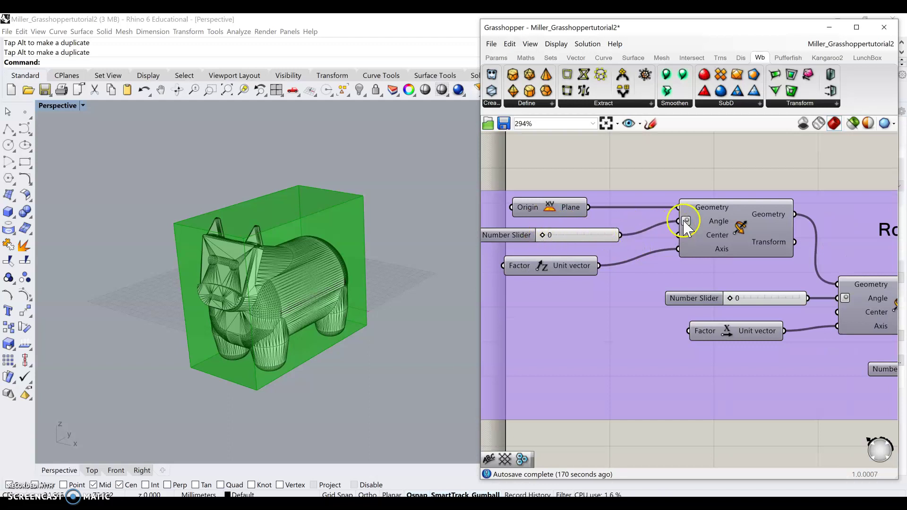
{"action": "mouse_move", "coordinate": [688, 227]}
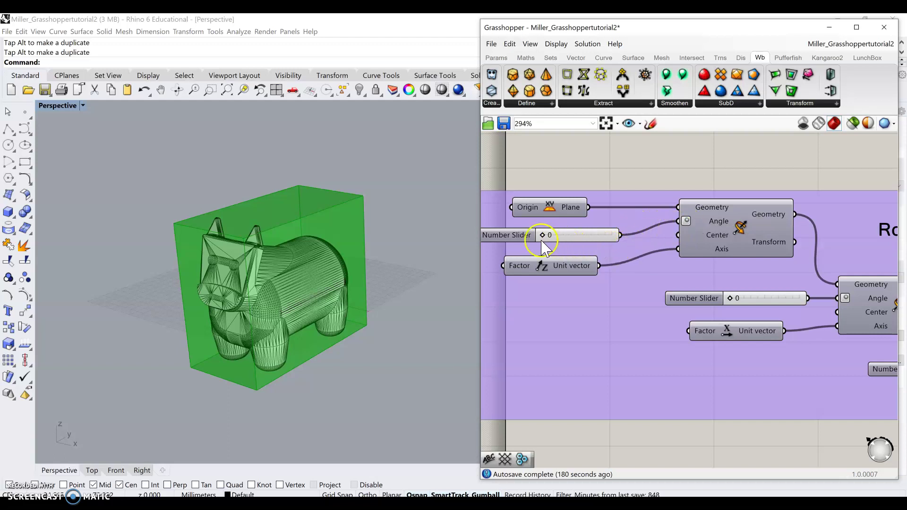
Try out the Z, X and Y rotation angle sliders for the boxes, returning each one to 0.
{"action": "left_click_drag", "start_coordinate": [541, 241], "coordinate": [494, 200]}
{"action": "left_click", "coordinate": [528, 250]}
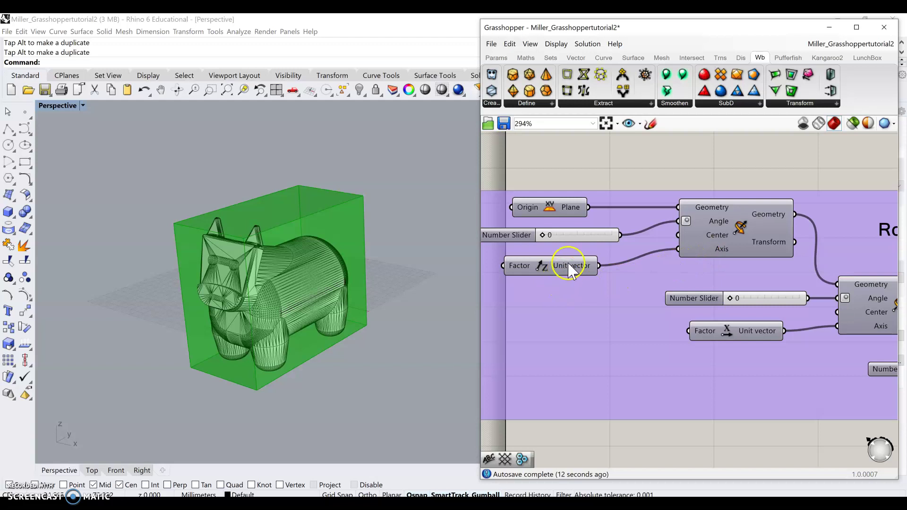
{"action": "scroll", "coordinate": [702, 269], "scroll_direction": "down", "scroll_amount": 1}
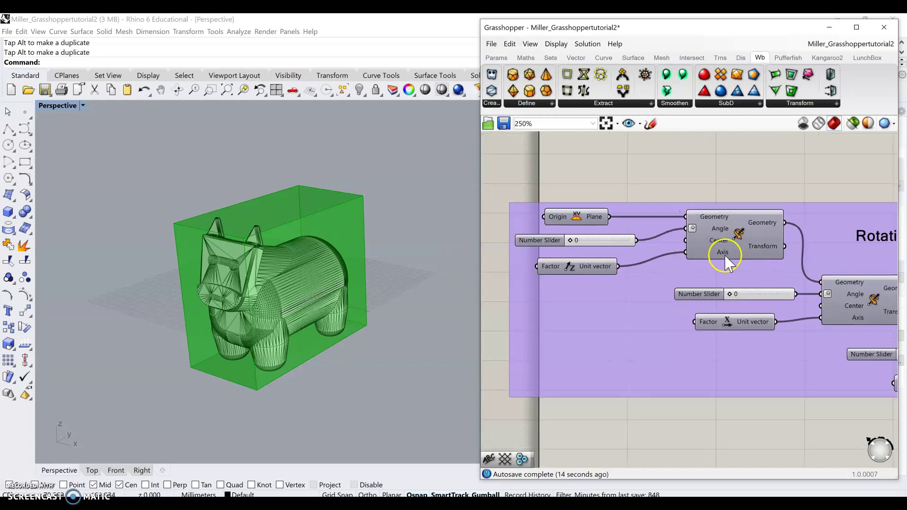
{"action": "scroll", "coordinate": [740, 276], "scroll_direction": "down", "scroll_amount": 2}
{"action": "right_click_drag", "start_coordinate": [770, 257], "coordinate": [719, 235]}
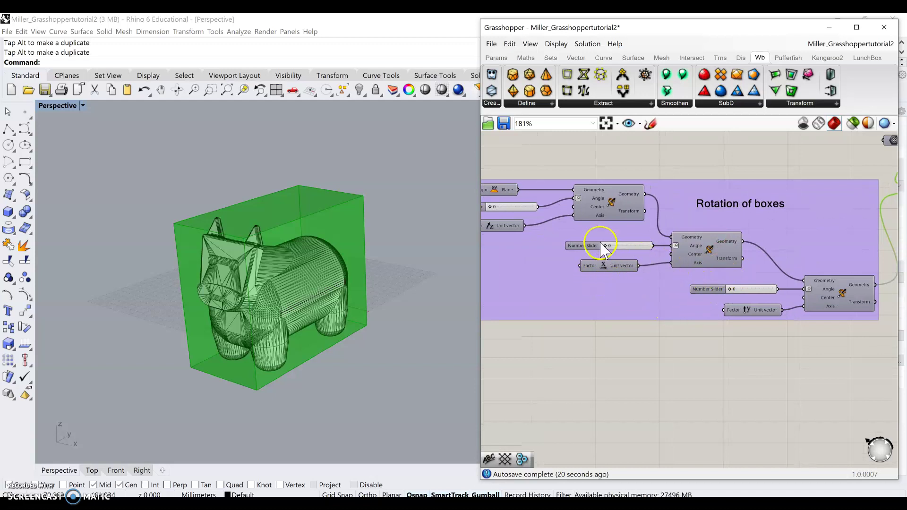
{"action": "mouse_move", "coordinate": [607, 251]}
{"action": "left_mouse_down"}
{"action": "mouse_move", "coordinate": [628, 250]}
{"action": "mouse_move", "coordinate": [610, 252]}
{"action": "left_mouse_up"}
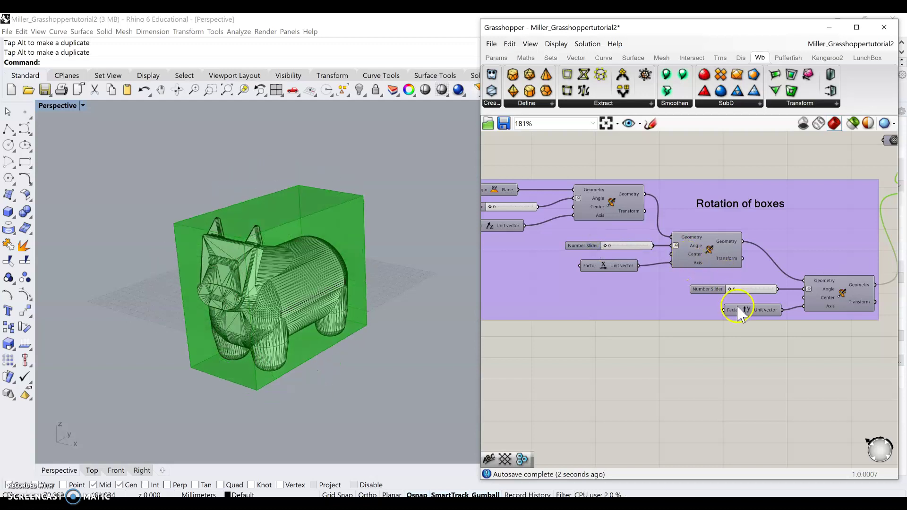
{"action": "left_click_drag", "start_coordinate": [732, 289], "coordinate": [705, 295]}
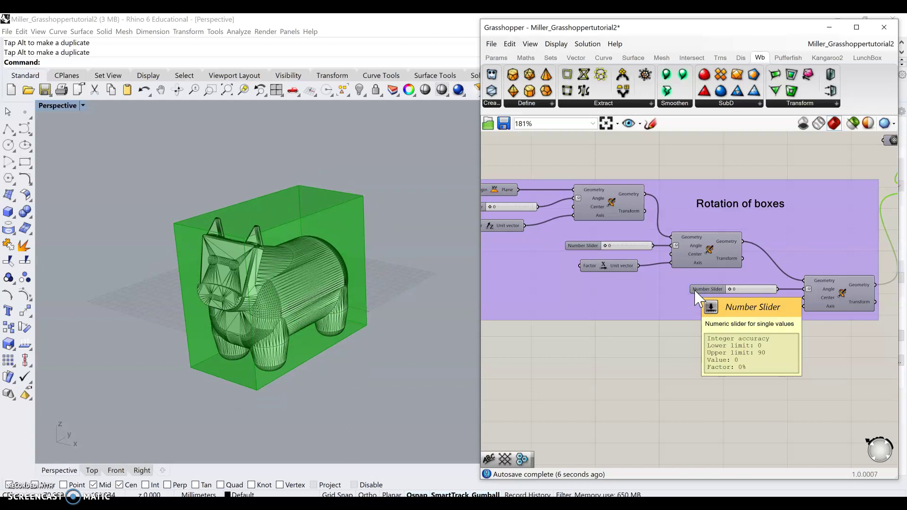
Turn off the preview of the Bounding Box component.
{"action": "scroll", "coordinate": [848, 285], "scroll_direction": "down", "scroll_amount": 3}
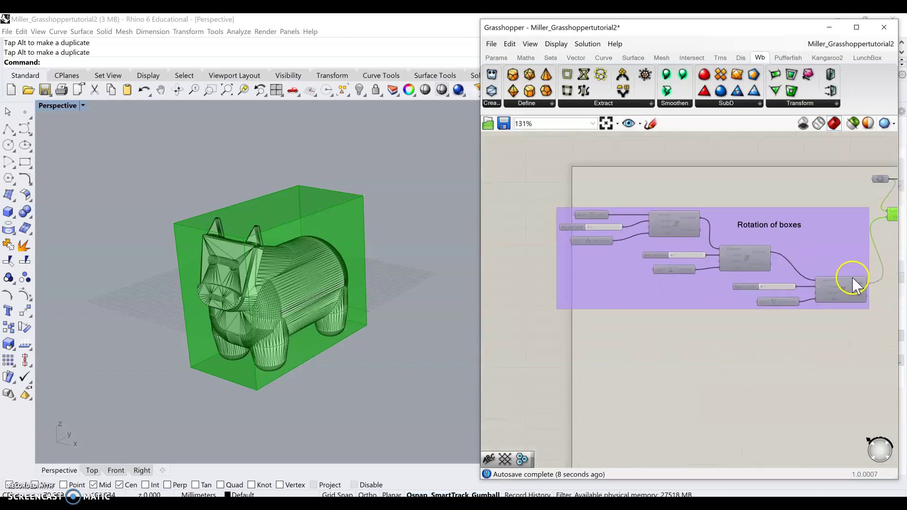
{"action": "scroll", "coordinate": [784, 264], "scroll_direction": "down", "scroll_amount": 2}
{"action": "left_click_drag", "start_coordinate": [771, 243], "coordinate": [781, 238]}
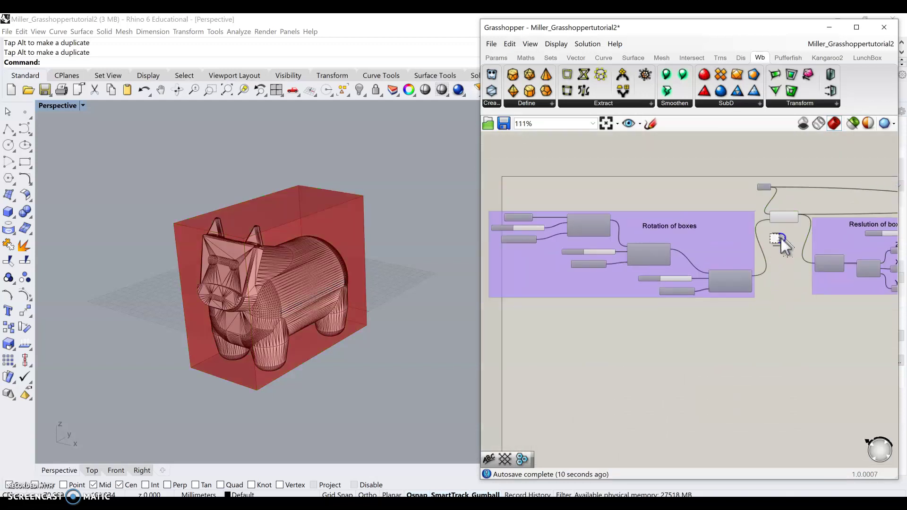
{"action": "right_click", "coordinate": [786, 218]}
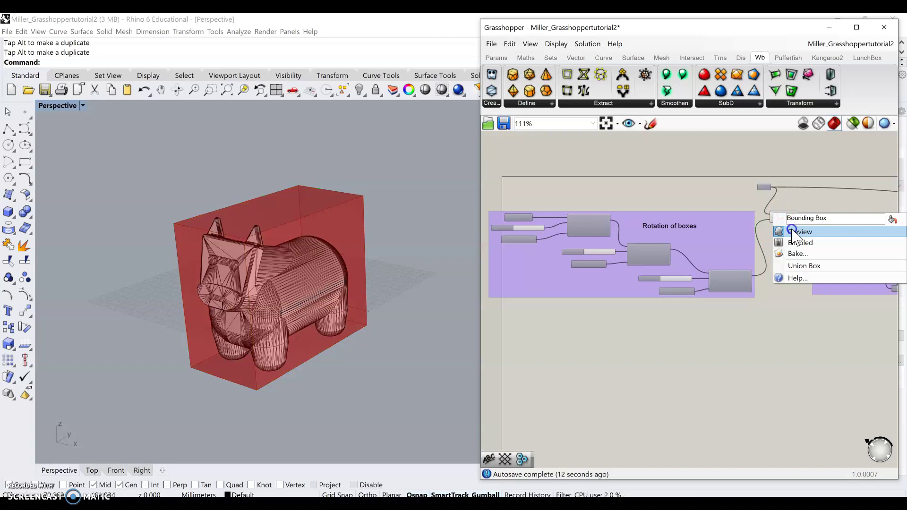
{"action": "left_click", "coordinate": [793, 231]}
Turn on the preview of the Twisted Boxes component and deselect it.
{"action": "right_click_drag", "start_coordinate": [751, 283], "coordinate": [591, 257]}
{"action": "scroll", "coordinate": [720, 236], "scroll_direction": "up", "scroll_amount": 2}
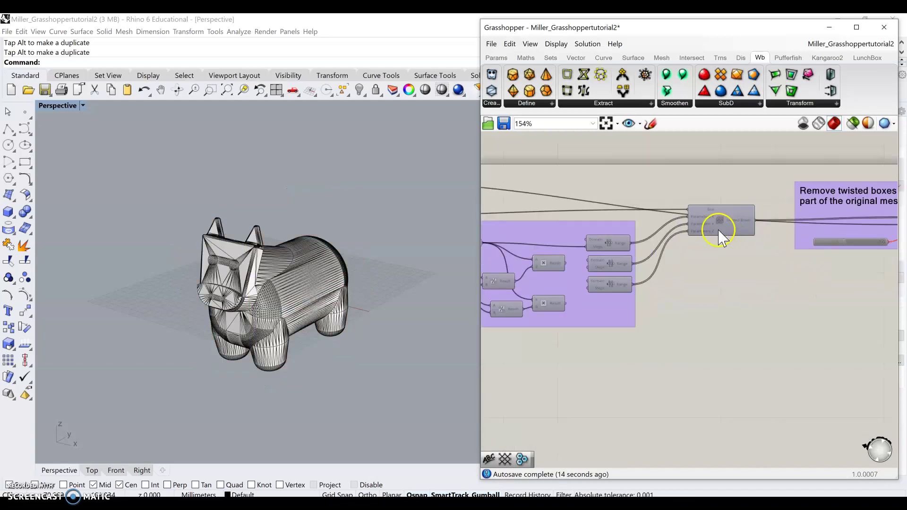
{"action": "scroll", "coordinate": [718, 232], "scroll_direction": "up", "scroll_amount": 3}
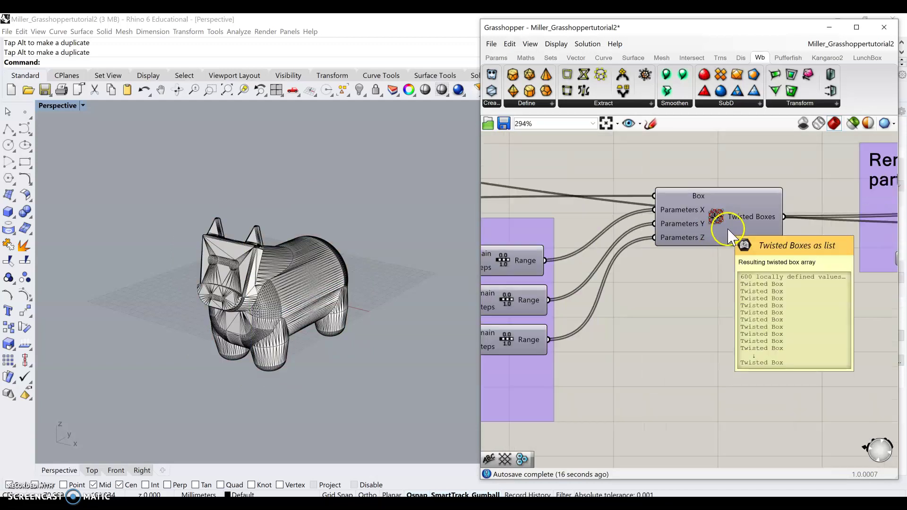
{"action": "left_click", "coordinate": [716, 229]}
{"action": "middle_click_drag", "start_coordinate": [726, 216], "coordinate": [764, 183]}
{"action": "mouse_move", "coordinate": [744, 213]}
{"action": "middle_mouse_down"}
{"action": "mouse_move", "coordinate": [721, 223]}
{"action": "mouse_move", "coordinate": [740, 200]}
{"action": "middle_mouse_up"}
{"action": "left_click", "coordinate": [702, 368]}
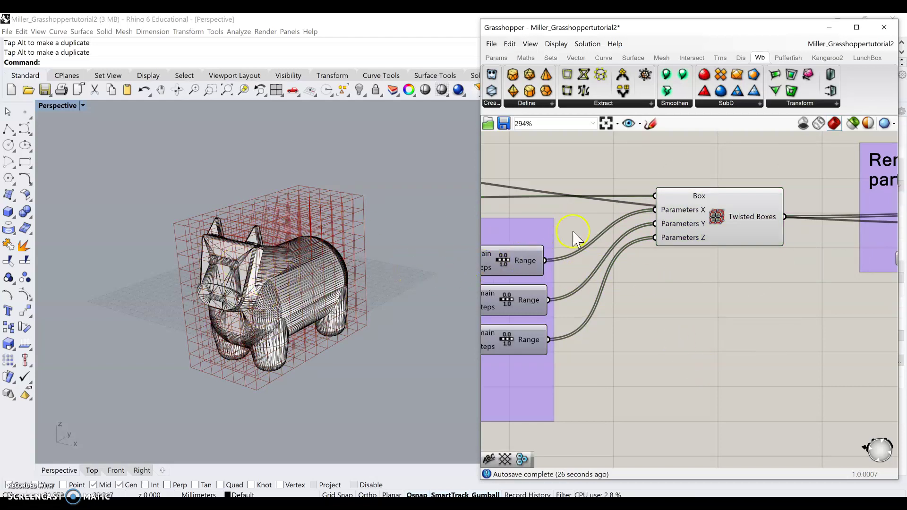
Set the Resolution slider that drives the box subdivision to 8.
{"action": "scroll", "coordinate": [586, 227], "scroll_direction": "down", "scroll_amount": 3}
{"action": "right_click_drag", "start_coordinate": [598, 218], "coordinate": [676, 228]}
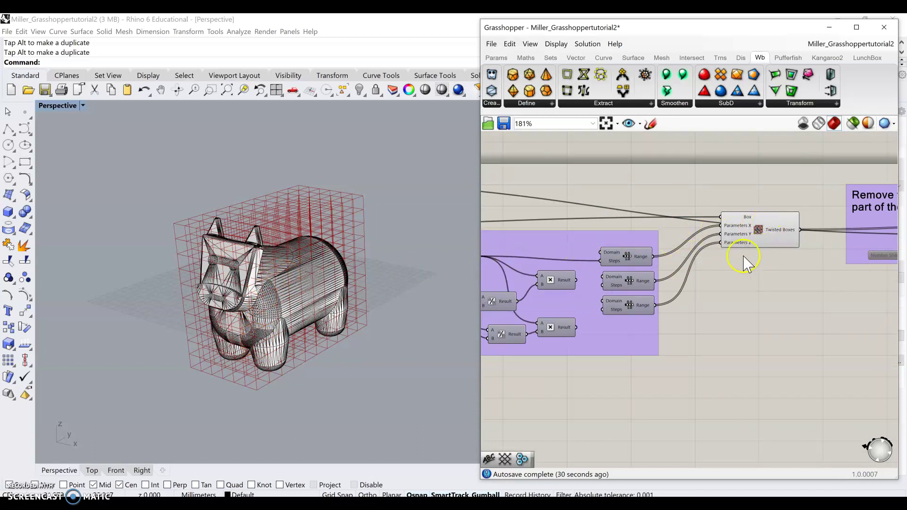
{"action": "right_click_drag", "start_coordinate": [745, 262], "coordinate": [845, 273]}
{"action": "scroll", "coordinate": [722, 266], "scroll_direction": "up", "scroll_amount": 2}
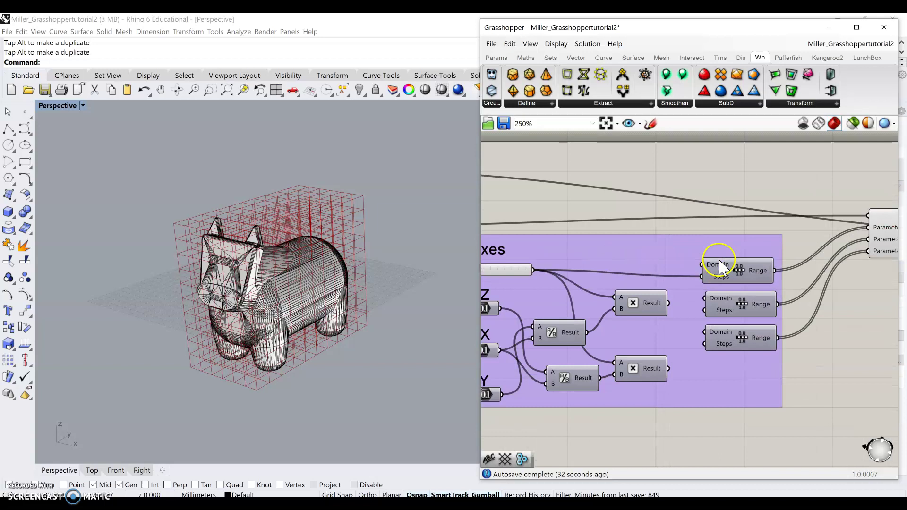
{"action": "scroll", "coordinate": [722, 267], "scroll_direction": "up", "scroll_amount": 1}
{"action": "scroll", "coordinate": [836, 272], "scroll_direction": "down", "scroll_amount": 2}
{"action": "right_click_drag", "start_coordinate": [836, 271], "coordinate": [770, 259]}
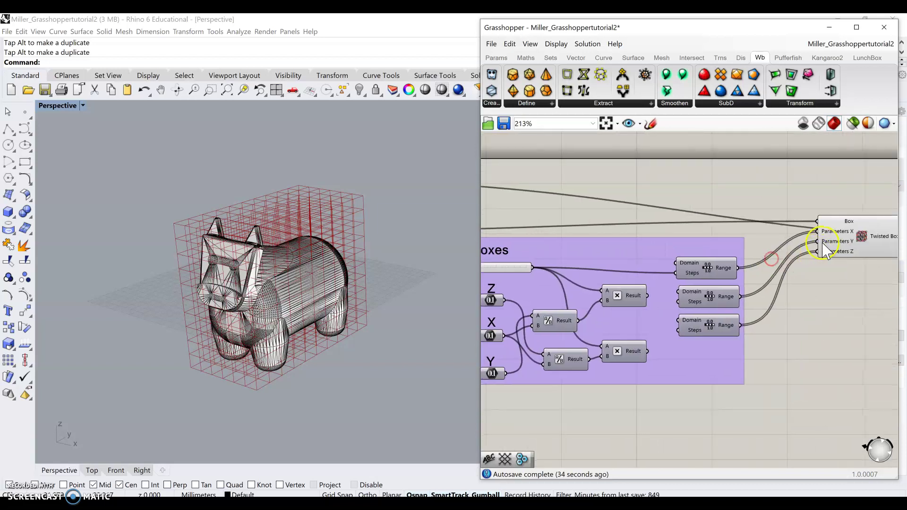
{"action": "right_click_drag", "start_coordinate": [671, 250], "coordinate": [729, 263]}
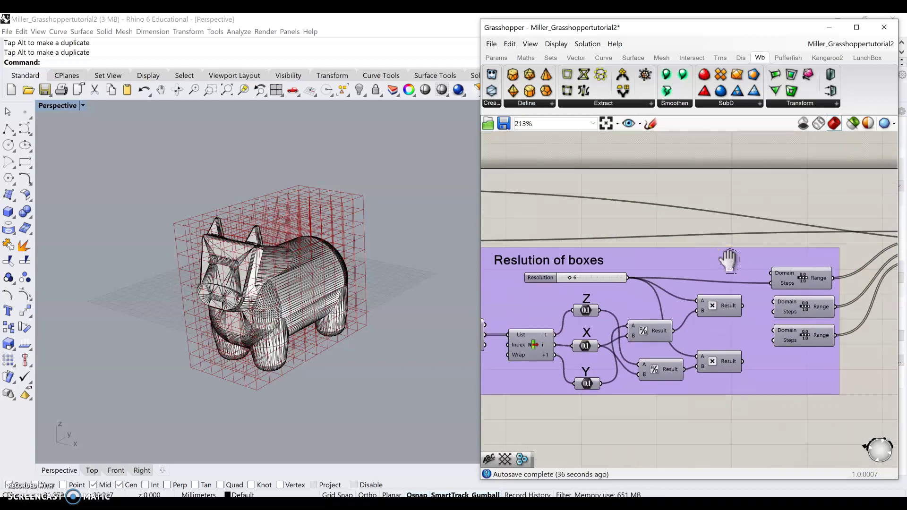
{"action": "scroll", "coordinate": [555, 277], "scroll_direction": "up", "scroll_amount": 2}
{"action": "mouse_move", "coordinate": [599, 279]}
{"action": "left_mouse_down"}
{"action": "mouse_move", "coordinate": [624, 275]}
{"action": "mouse_move", "coordinate": [607, 277]}
{"action": "mouse_move", "coordinate": [615, 281]}
{"action": "left_mouse_up"}
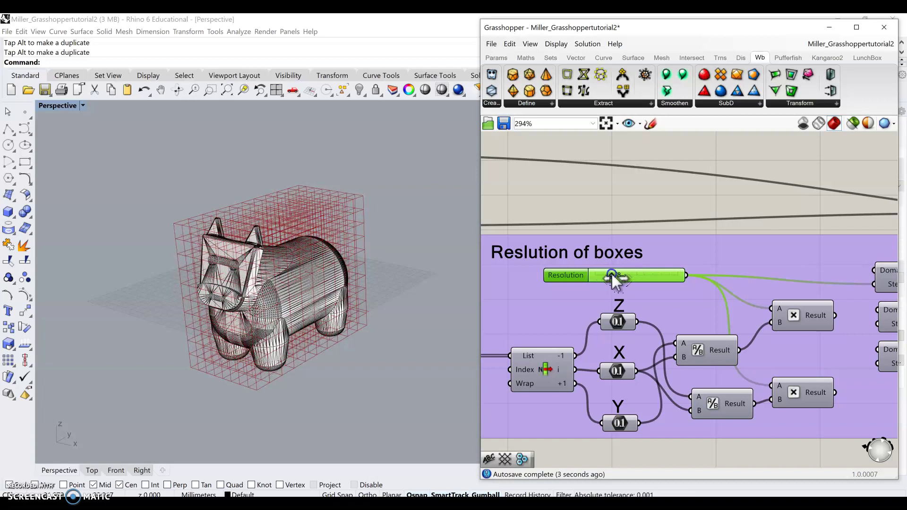
Examine the box resolution logic, from the Range components feeding Twisted Boxes back to Deconstruct Brep and the Bounding Box.
{"action": "scroll", "coordinate": [661, 291], "scroll_direction": "down", "scroll_amount": 2}
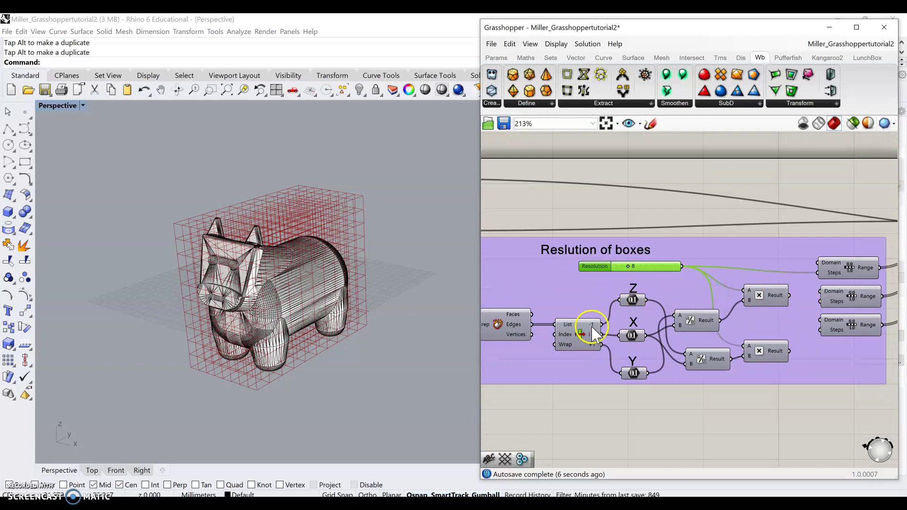
{"action": "right_click", "coordinate": [834, 290]}
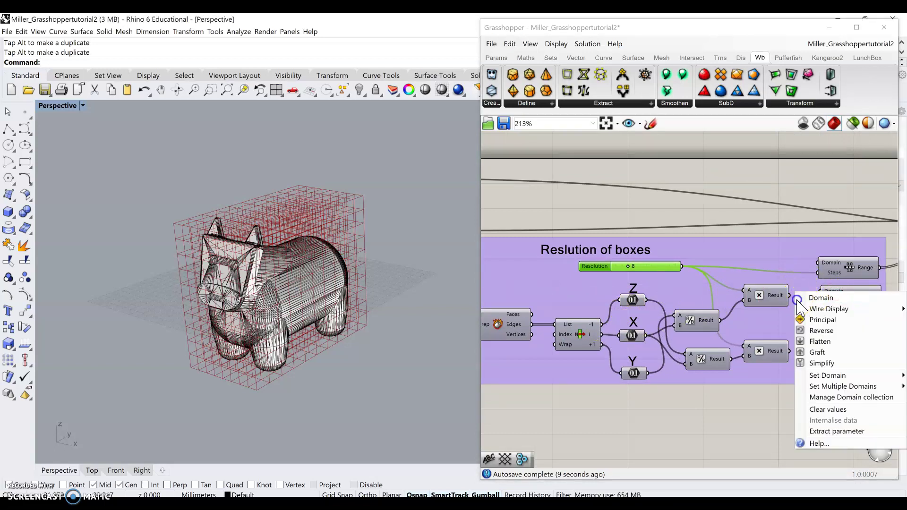
{"action": "right_click_drag", "start_coordinate": [790, 232], "coordinate": [665, 241]}
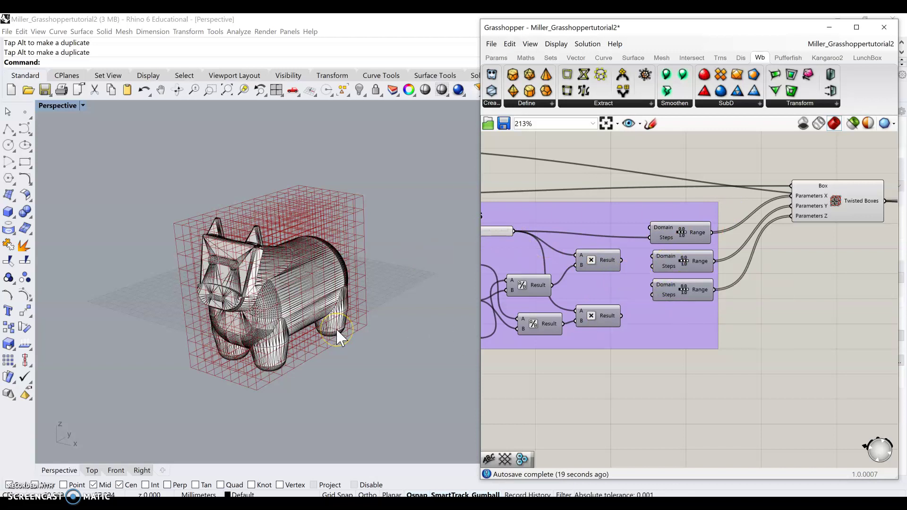
{"action": "left_click", "coordinate": [716, 338]}
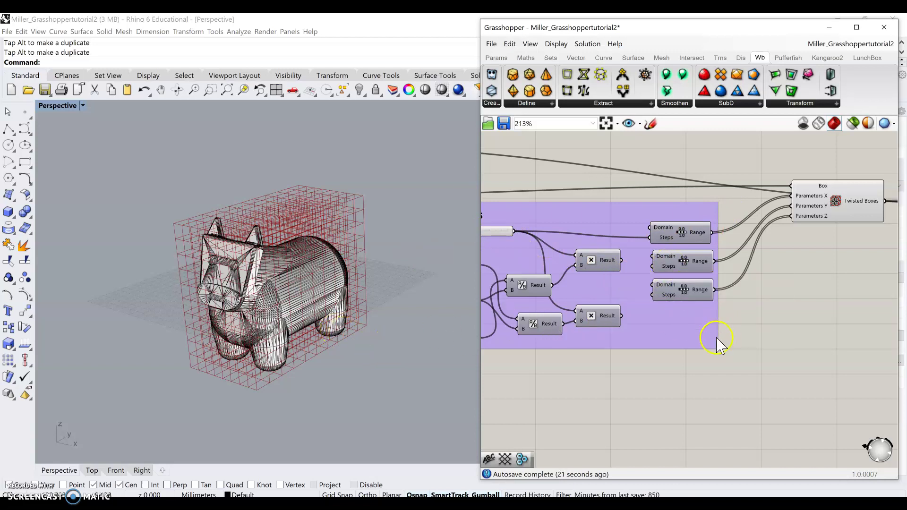
{"action": "mouse_move", "coordinate": [638, 357]}
{"action": "right_mouse_down"}
{"action": "mouse_move", "coordinate": [660, 348]}
{"action": "mouse_move", "coordinate": [640, 360]}
{"action": "mouse_move", "coordinate": [716, 375]}
{"action": "right_mouse_up"}
{"action": "right_click_drag", "start_coordinate": [567, 338], "coordinate": [659, 364]}
{"action": "left_click", "coordinate": [631, 325]}
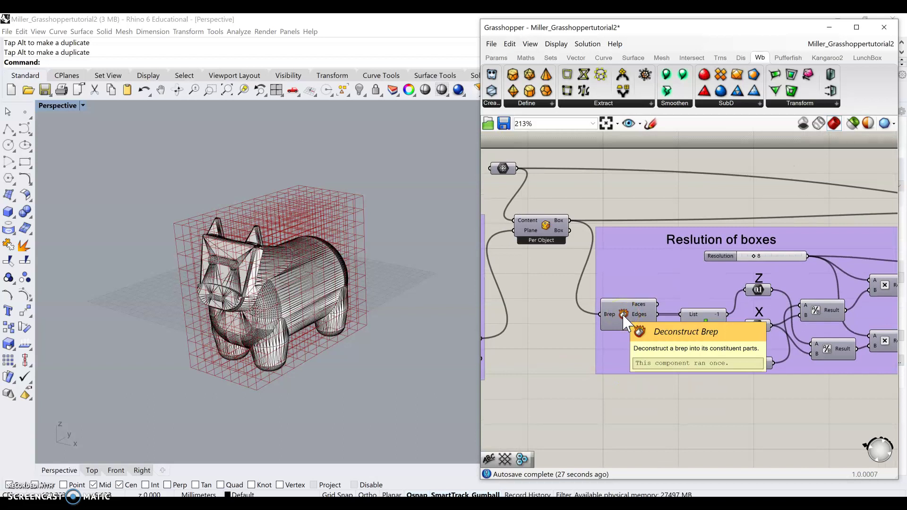
{"action": "left_click", "coordinate": [545, 238]}
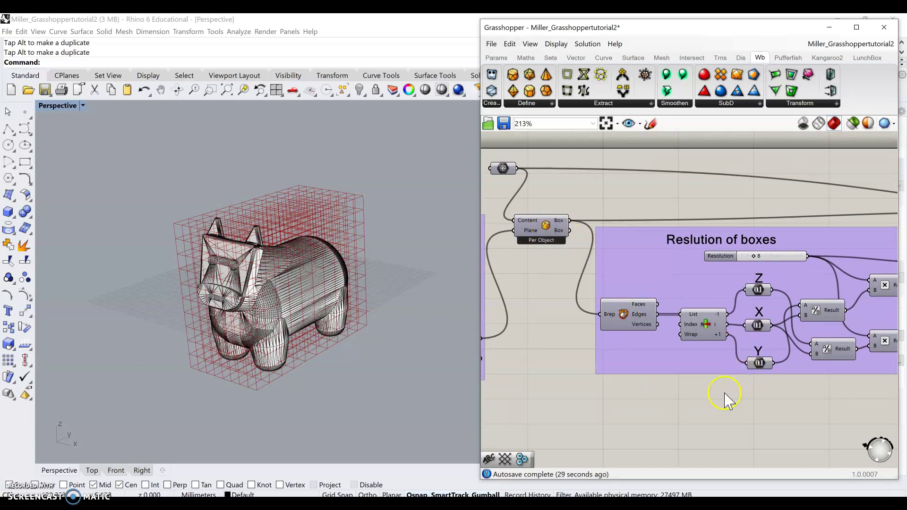
Turn on the preview of the List Item component that picks the box's Z, X and Y edges.
{"action": "scroll", "coordinate": [653, 302], "scroll_direction": "up", "scroll_amount": 6}
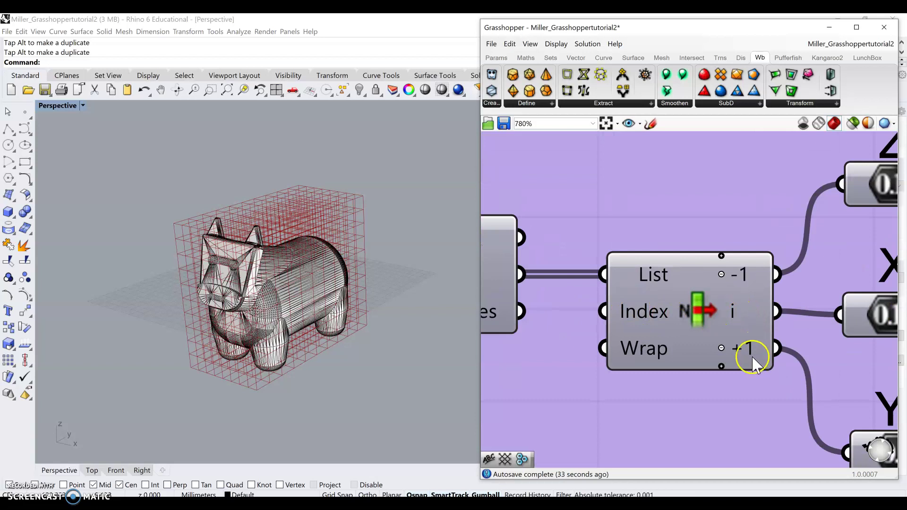
{"action": "scroll", "coordinate": [738, 331], "scroll_direction": "down", "scroll_amount": 2}
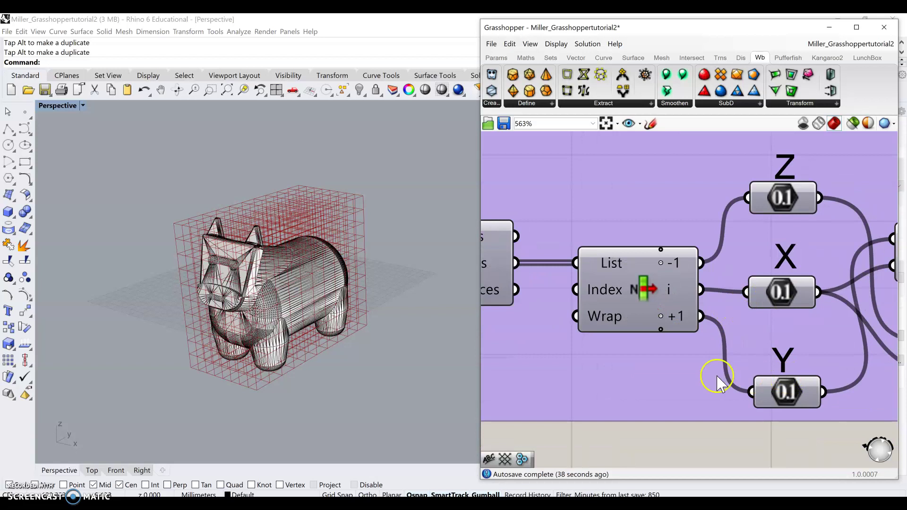
{"action": "left_click", "coordinate": [654, 297]}
{"action": "right_click", "coordinate": [653, 294]}
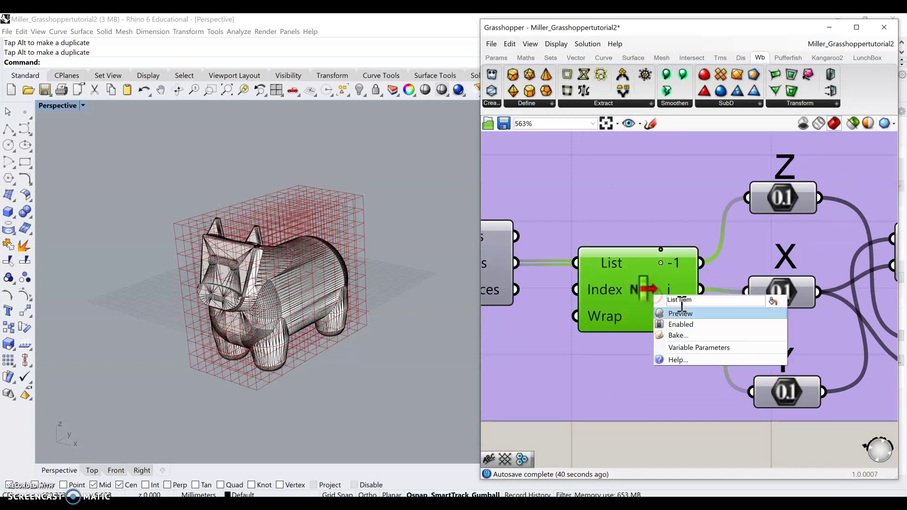
{"action": "left_click", "coordinate": [686, 315]}
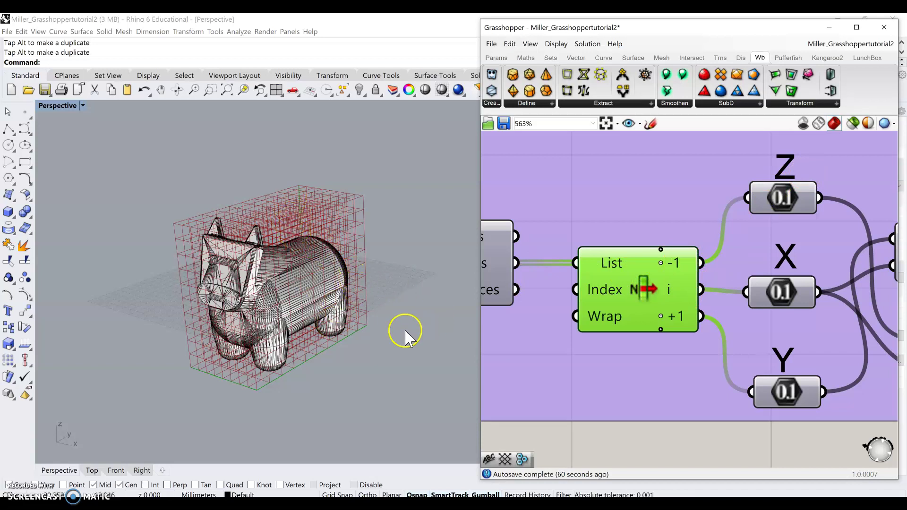
Examine how the Z, X and Y edge lengths pass through the Division and Multiplication components into the three Range components.
{"action": "scroll", "coordinate": [654, 330], "scroll_direction": "down", "scroll_amount": 2}
{"action": "right_click_drag", "start_coordinate": [704, 354], "coordinate": [636, 328]}
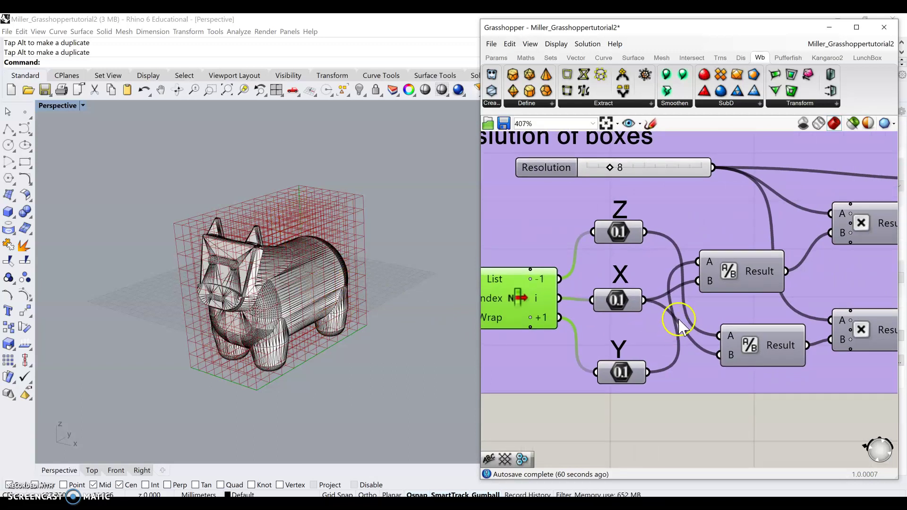
{"action": "right_click_drag", "start_coordinate": [722, 313], "coordinate": [676, 321]}
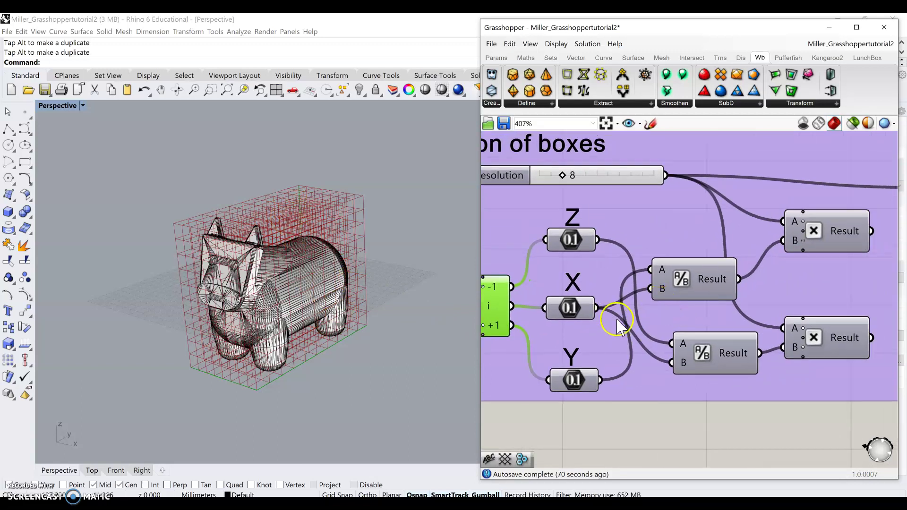
{"action": "mouse_move", "coordinate": [571, 308]}
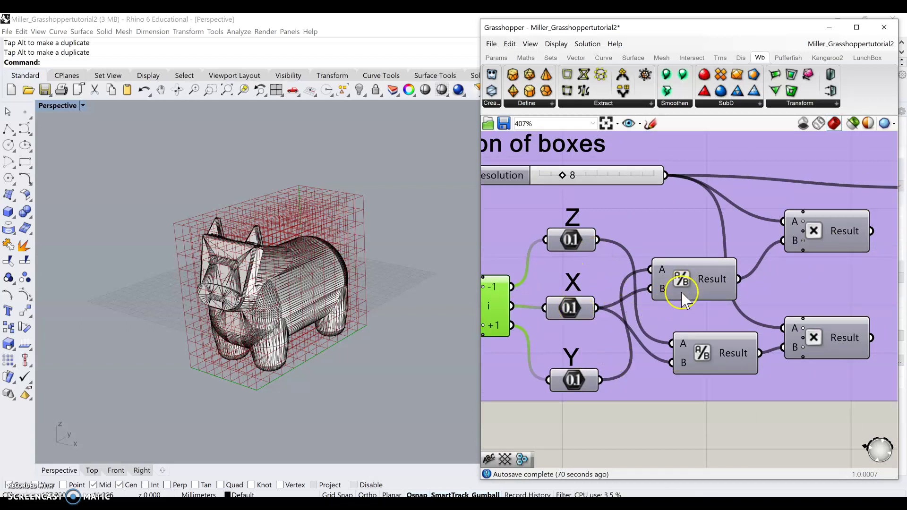
{"action": "right_click_drag", "start_coordinate": [669, 316], "coordinate": [627, 311]}
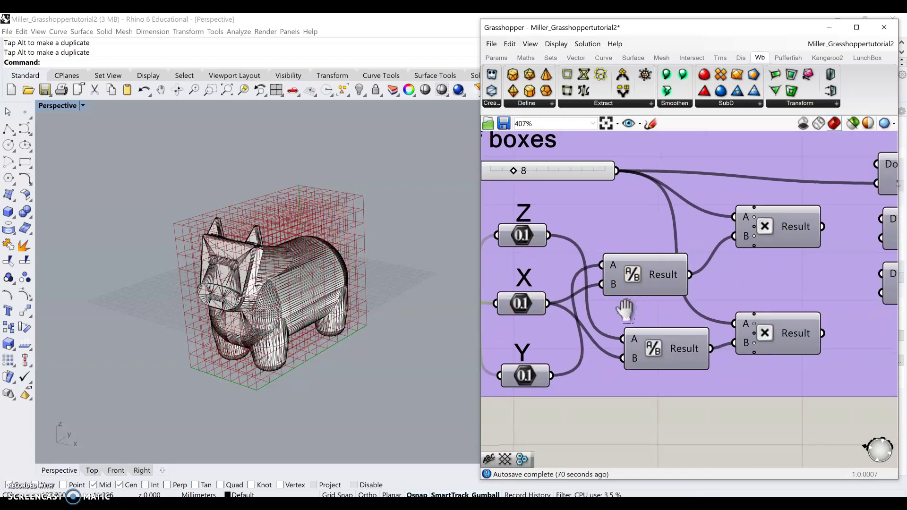
{"action": "right_click_drag", "start_coordinate": [586, 177], "coordinate": [633, 189]}
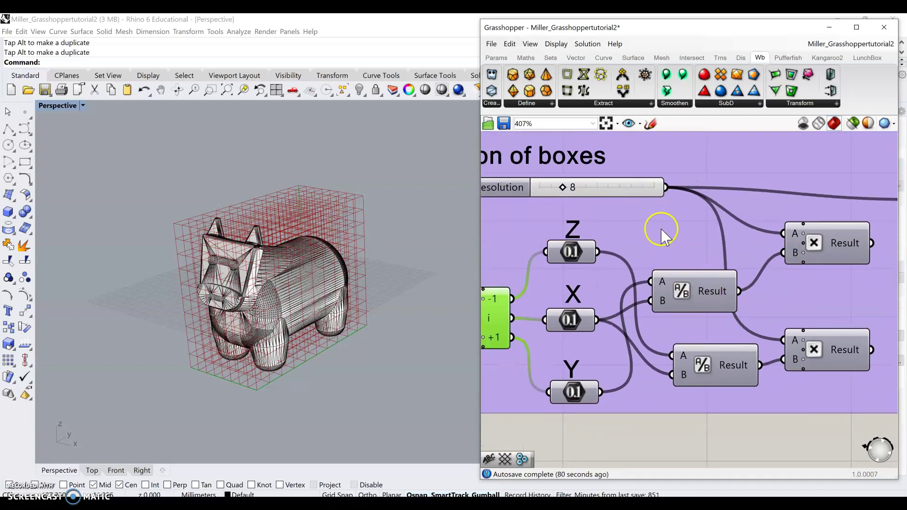
{"action": "right_click_drag", "start_coordinate": [864, 325], "coordinate": [670, 340]}
{"action": "left_click_drag", "start_coordinate": [675, 266], "coordinate": [726, 270]}
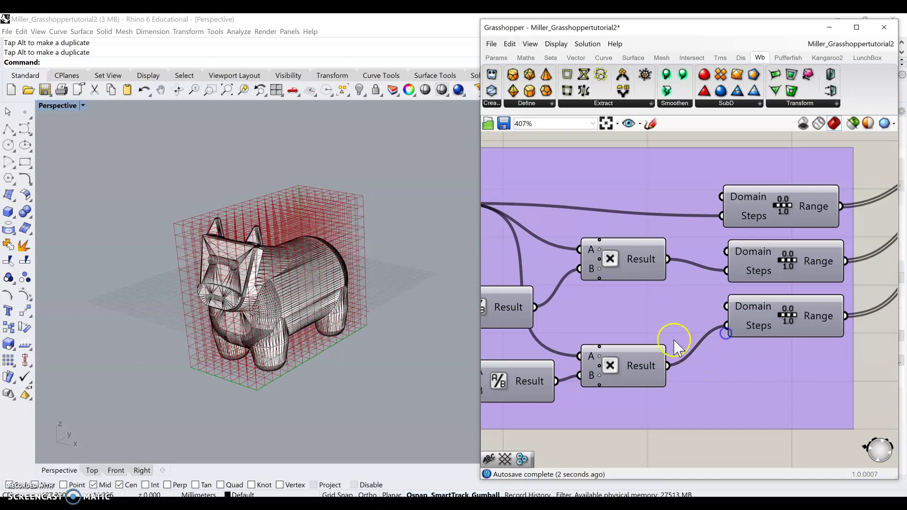
Set the Resolution slider that drives the box subdivision to 7.
{"action": "scroll", "coordinate": [658, 327], "scroll_direction": "down", "scroll_amount": 2}
{"action": "right_click_drag", "start_coordinate": [657, 328], "coordinate": [703, 324]}
{"action": "right_click_drag", "start_coordinate": [636, 297], "coordinate": [722, 311]}
{"action": "scroll", "coordinate": [602, 248], "scroll_direction": "up", "scroll_amount": 4}
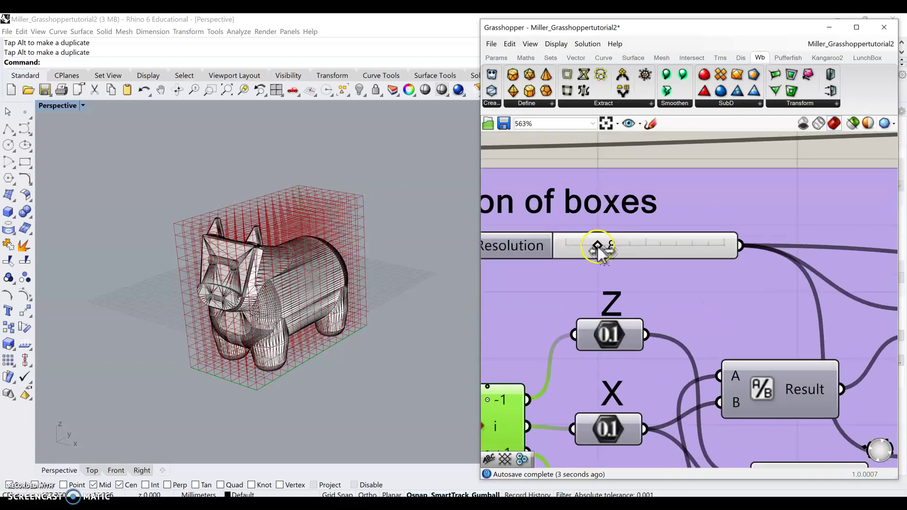
{"action": "mouse_move", "coordinate": [597, 247]}
{"action": "left_mouse_down"}
{"action": "mouse_move", "coordinate": [624, 247]}
{"action": "mouse_move", "coordinate": [578, 248]}
{"action": "mouse_move", "coordinate": [596, 248]}
{"action": "left_mouse_up"}
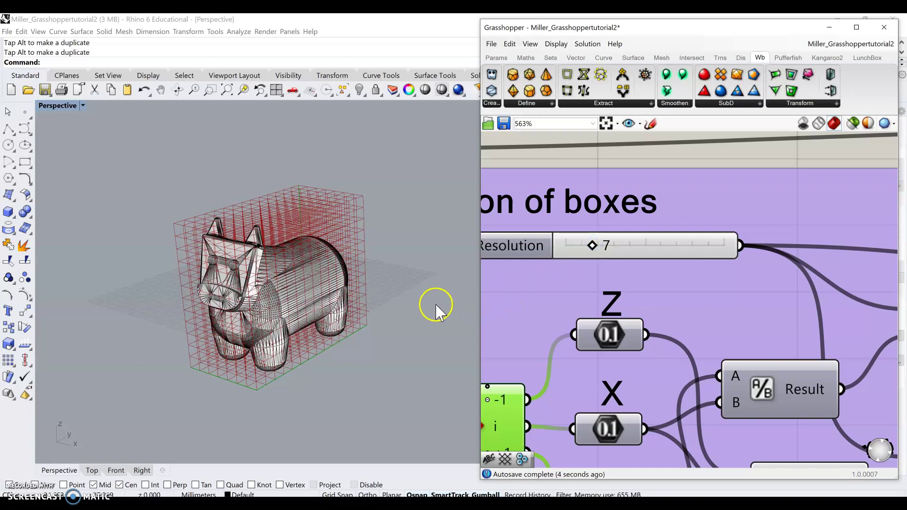
Follow the three Range outputs into the X, Y and Z parameters of the Twisted Boxes component.
{"action": "scroll", "coordinate": [667, 293], "scroll_direction": "down", "scroll_amount": 3}
{"action": "scroll", "coordinate": [684, 282], "scroll_direction": "down", "scroll_amount": 1}
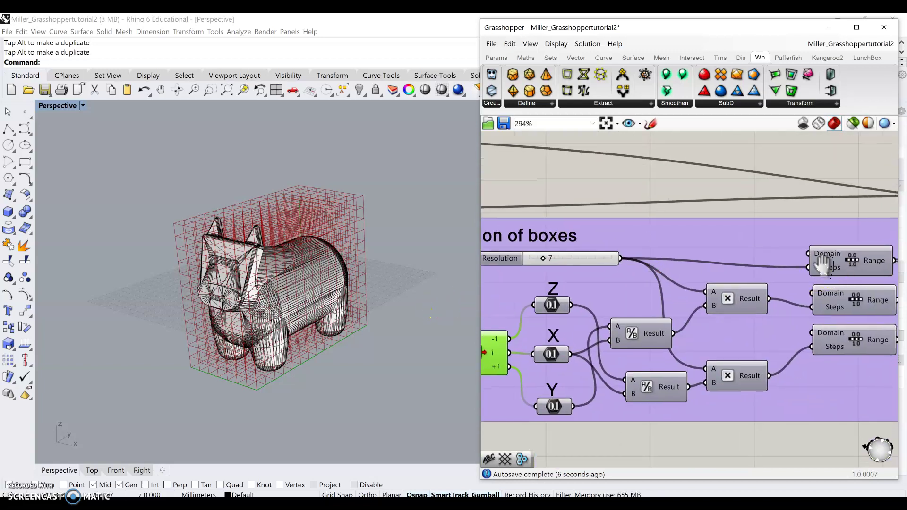
{"action": "right_click_drag", "start_coordinate": [831, 276], "coordinate": [732, 263]}
{"action": "right_click_drag", "start_coordinate": [801, 248], "coordinate": [660, 271]}
{"action": "scroll", "coordinate": [573, 254], "scroll_direction": "up", "scroll_amount": 2}
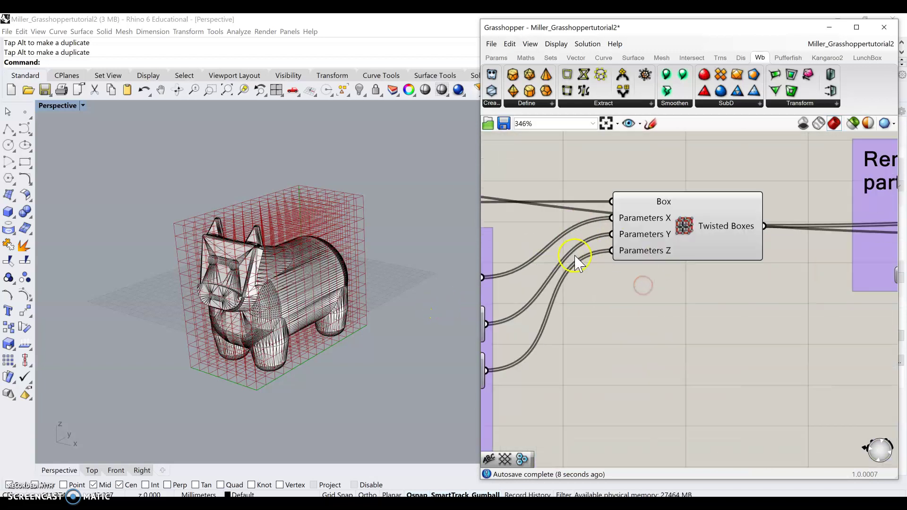
{"action": "right_click_drag", "start_coordinate": [573, 253], "coordinate": [612, 271]}
{"action": "scroll", "coordinate": [777, 271], "scroll_direction": "down", "scroll_amount": 2}
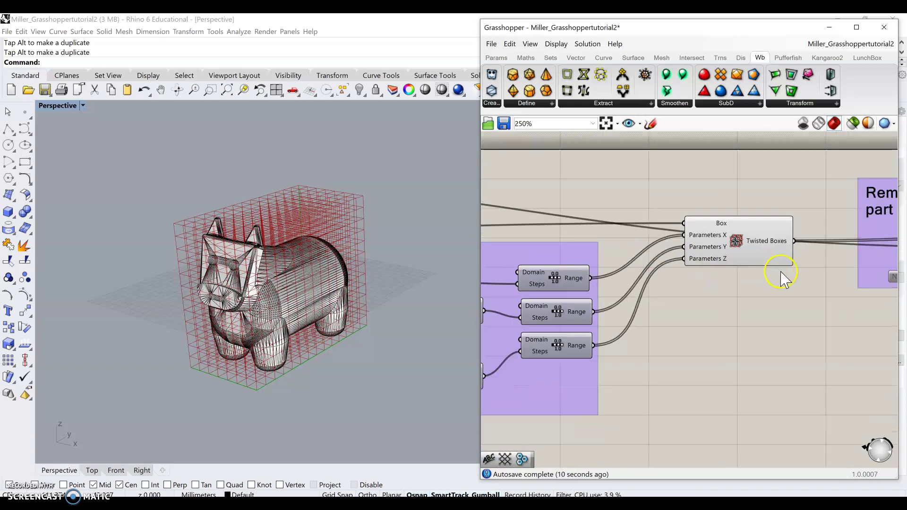
Examine the group that removes twisted boxes outside the original mesh, including its Mesh Boolean Twisted Boxes component.
{"action": "right_click_drag", "start_coordinate": [778, 271], "coordinate": [695, 283]}
{"action": "scroll", "coordinate": [794, 283], "scroll_direction": "down", "scroll_amount": 1}
{"action": "right_click_drag", "start_coordinate": [808, 300], "coordinate": [732, 310]}
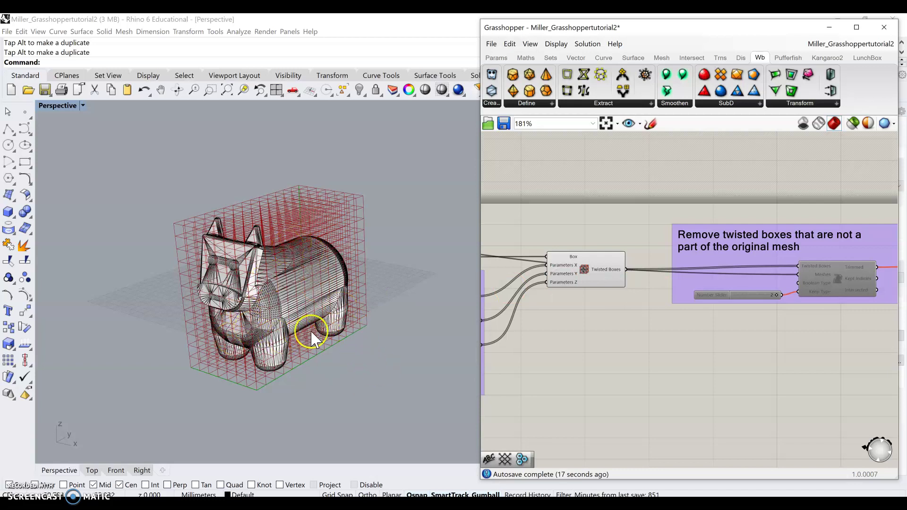
{"action": "scroll", "coordinate": [730, 336], "scroll_direction": "down", "scroll_amount": 4}
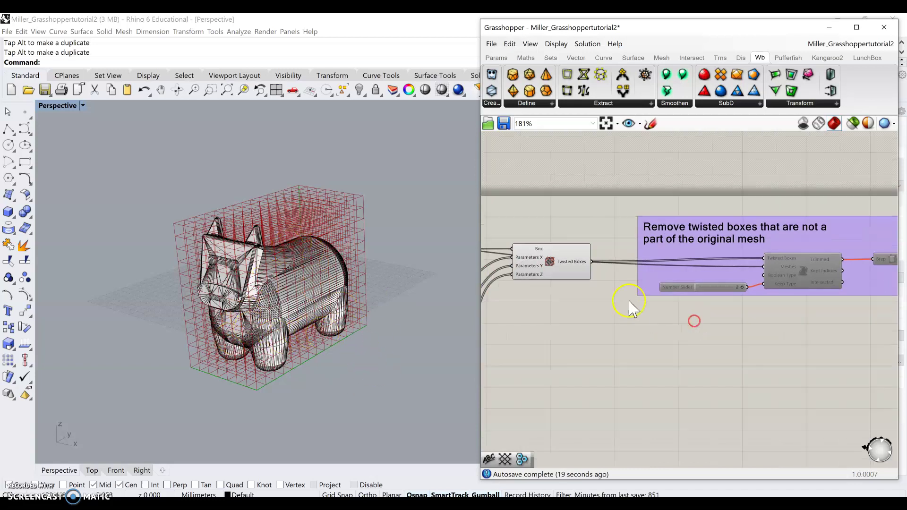
{"action": "scroll", "coordinate": [811, 302], "scroll_direction": "up", "scroll_amount": 5}
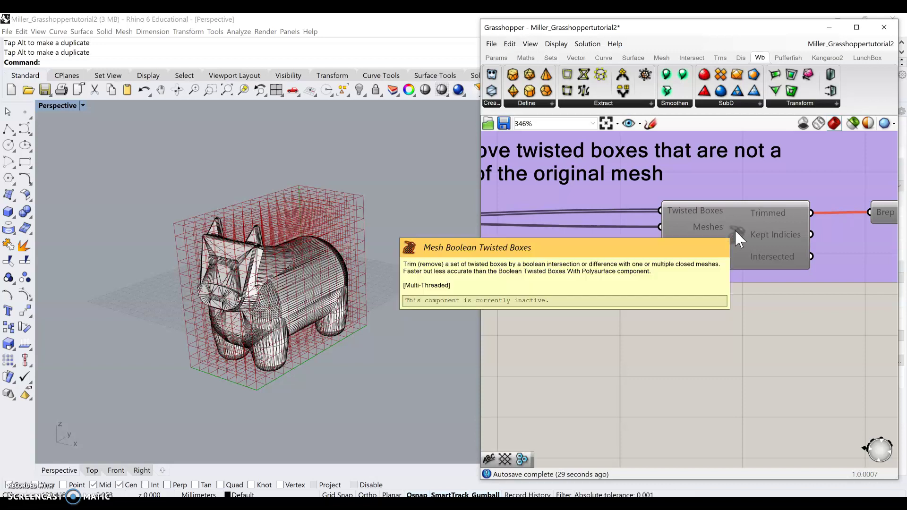
{"action": "scroll", "coordinate": [735, 229], "scroll_direction": "down", "scroll_amount": 5}
{"action": "scroll", "coordinate": [719, 232], "scroll_direction": "up", "scroll_amount": 4}
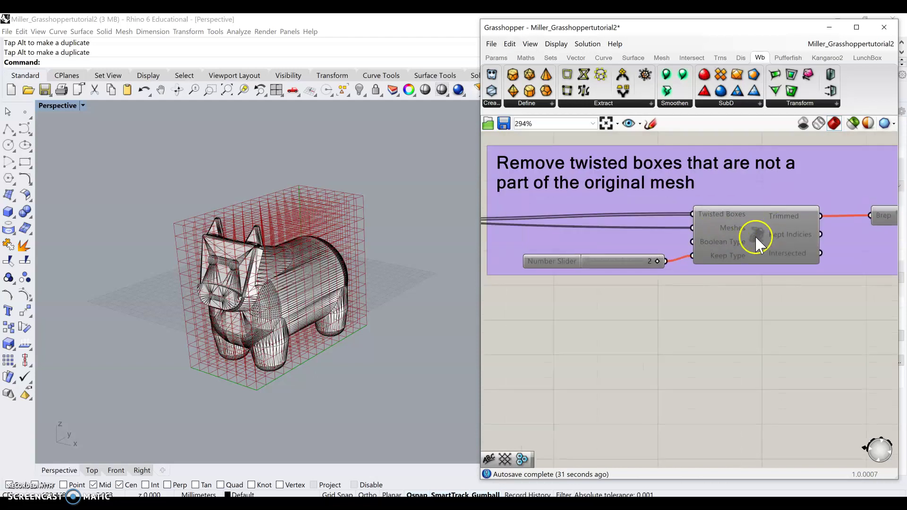
Enable all components in the group that removes twisted boxes not part of the original mesh.
{"action": "scroll", "coordinate": [753, 237], "scroll_direction": "down", "scroll_amount": 3}
{"action": "left_click_drag", "start_coordinate": [845, 307], "coordinate": [649, 191]}
{"action": "right_click", "coordinate": [740, 217]}
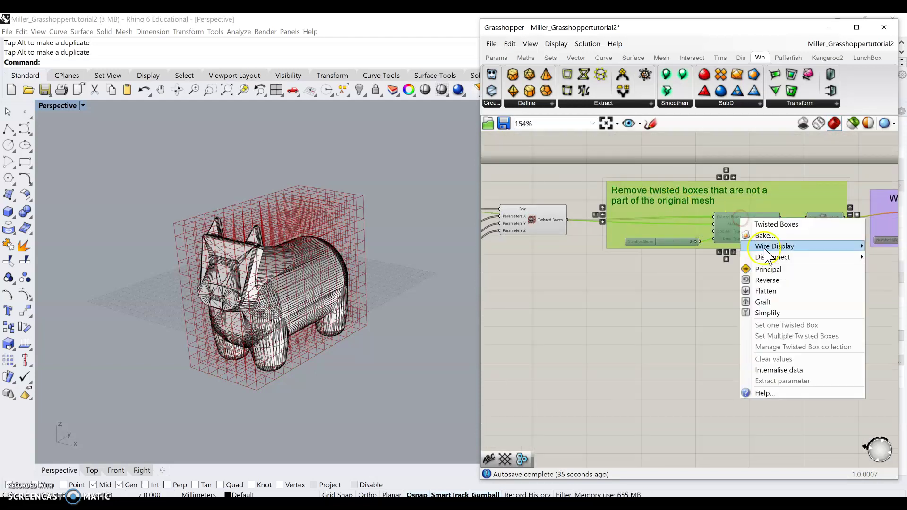
{"action": "middle_click", "coordinate": [697, 234]}
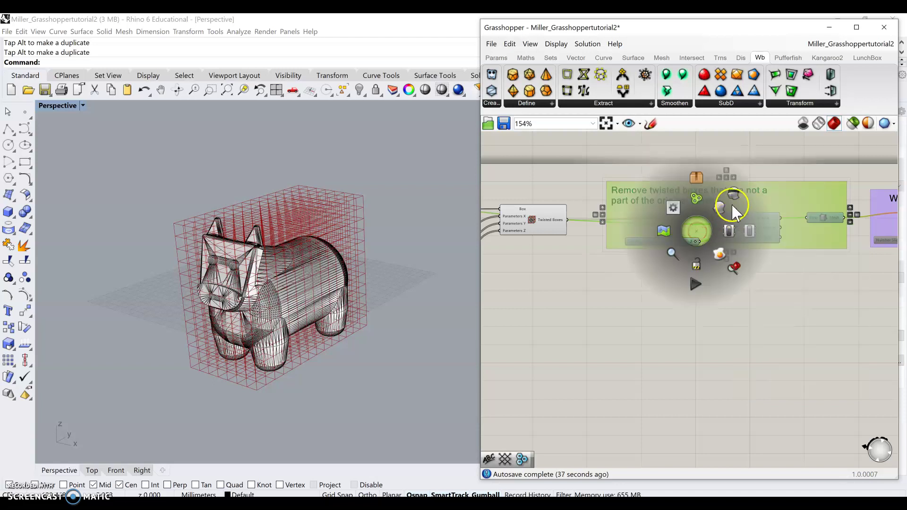
{"action": "left_click", "coordinate": [730, 232]}
Turn off the preview of the Twisted Boxes component.
{"action": "left_click", "coordinate": [520, 215]}
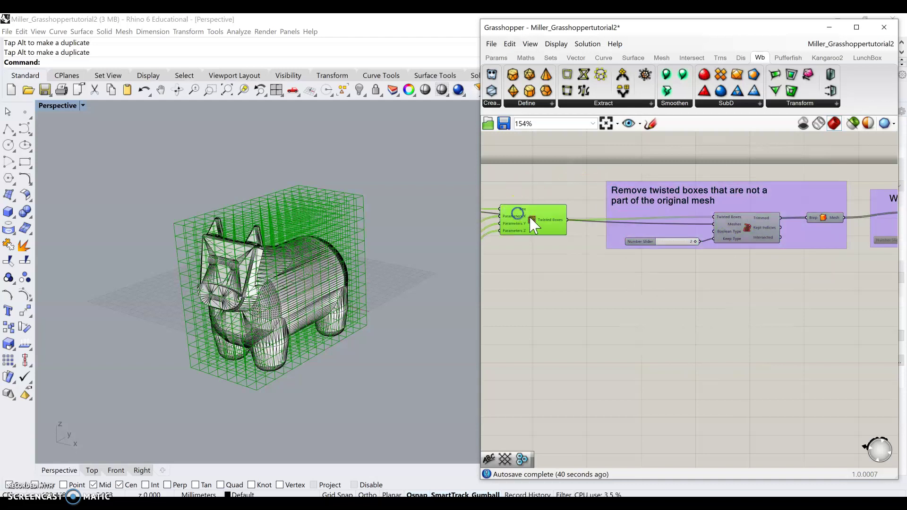
{"action": "middle_click", "coordinate": [529, 217]}
{"action": "left_click", "coordinate": [566, 179]}
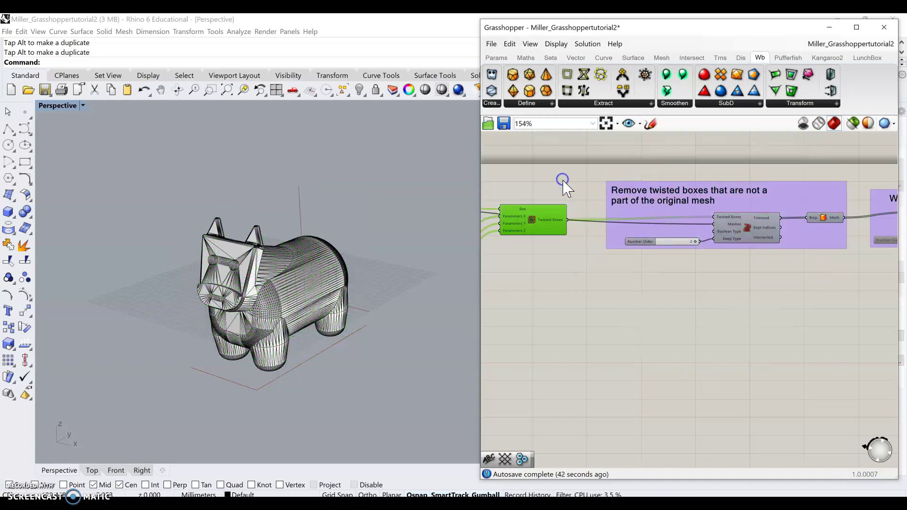
Turn on the preview of the components in the box removal group and deselect them.
{"action": "left_click_drag", "start_coordinate": [803, 266], "coordinate": [743, 229]}
{"action": "scroll", "coordinate": [762, 254], "scroll_direction": "up", "scroll_amount": 1}
{"action": "middle_click", "coordinate": [761, 253]}
{"action": "left_click", "coordinate": [783, 228]}
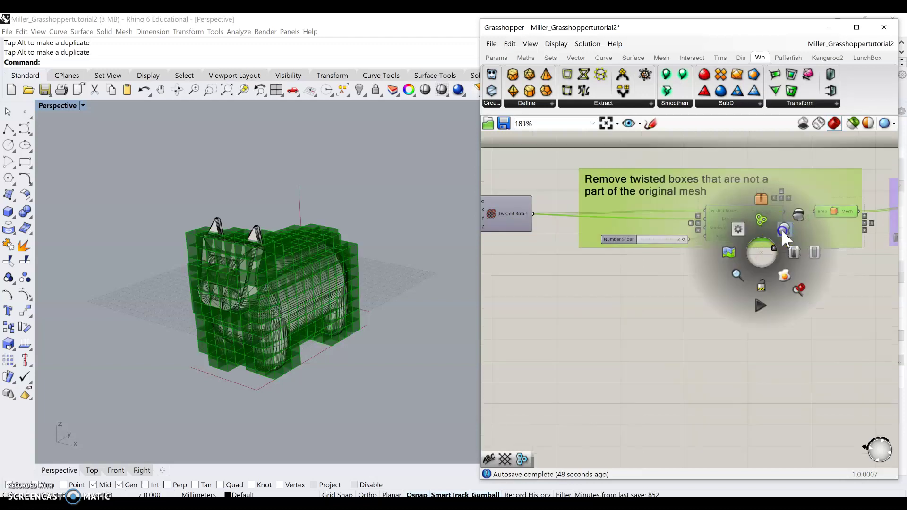
{"action": "left_click", "coordinate": [756, 279]}
Turn off the preview of the Brep-to-Mesh component that follows Mesh Boolean Twisted Boxes.
{"action": "left_click_drag", "start_coordinate": [780, 212], "coordinate": [818, 225]}
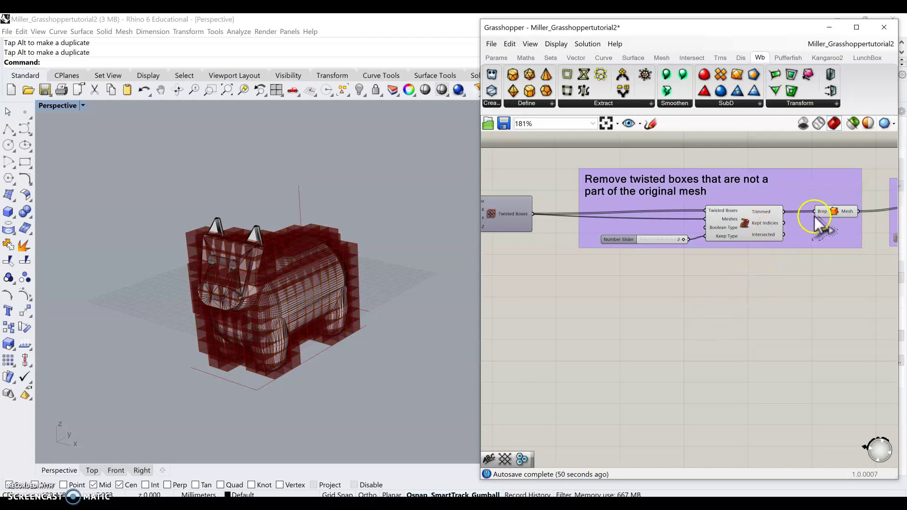
{"action": "left_click", "coordinate": [834, 213]}
{"action": "middle_click", "coordinate": [832, 212]}
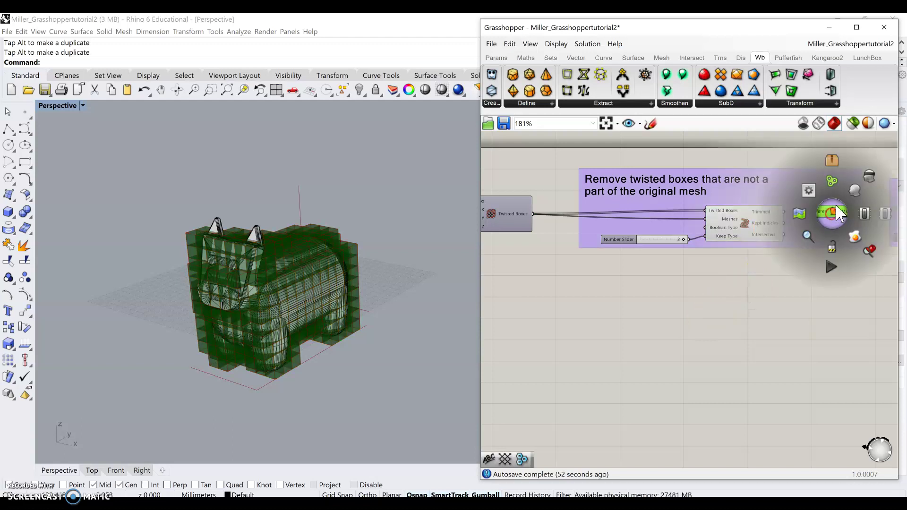
{"action": "left_click", "coordinate": [872, 177]}
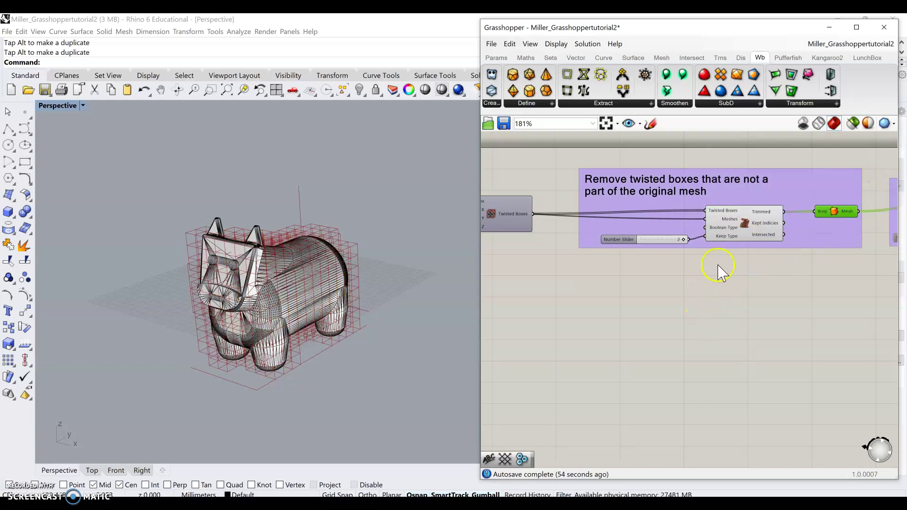
Trace the source mesh parameter to the Meshes input of Mesh Boolean Twisted Boxes and read that component's description.
{"action": "scroll", "coordinate": [730, 226], "scroll_direction": "up", "scroll_amount": 2}
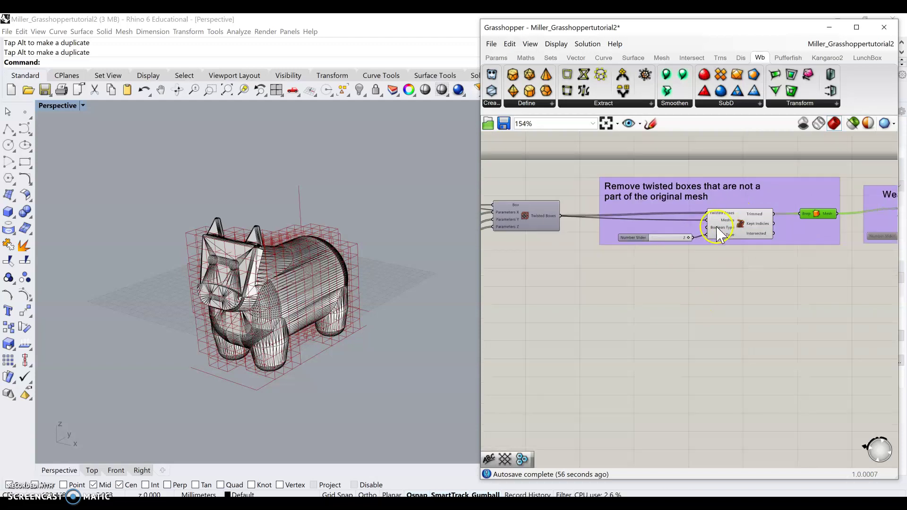
{"action": "scroll", "coordinate": [691, 225], "scroll_direction": "down", "scroll_amount": 5}
{"action": "right_click_drag", "start_coordinate": [692, 227], "coordinate": [846, 247]}
{"action": "right_click_drag", "start_coordinate": [644, 256], "coordinate": [667, 257]}
{"action": "scroll", "coordinate": [565, 206], "scroll_direction": "up", "scroll_amount": 5}
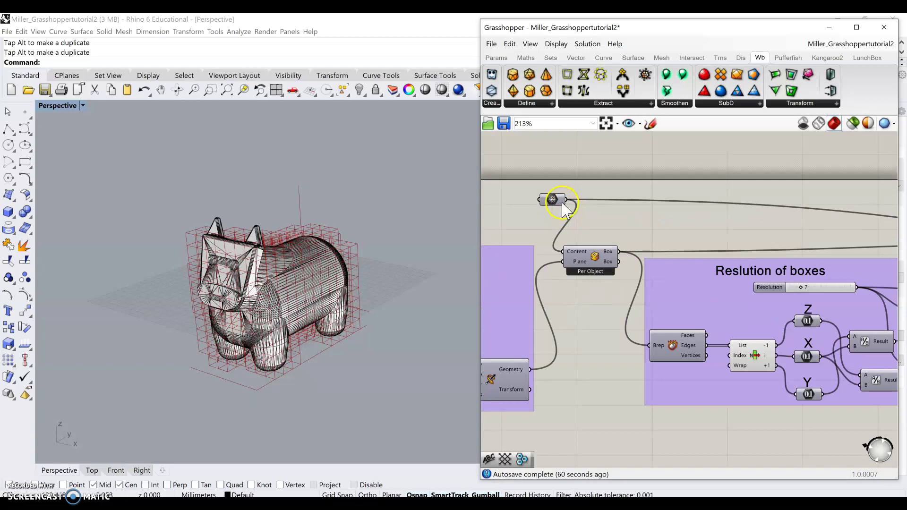
{"action": "scroll", "coordinate": [739, 237], "scroll_direction": "down", "scroll_amount": 3}
{"action": "right_click_drag", "start_coordinate": [739, 236], "coordinate": [647, 246]}
{"action": "scroll", "coordinate": [609, 238], "scroll_direction": "up", "scroll_amount": 6}
{"action": "right_click_drag", "start_coordinate": [803, 264], "coordinate": [694, 236]}
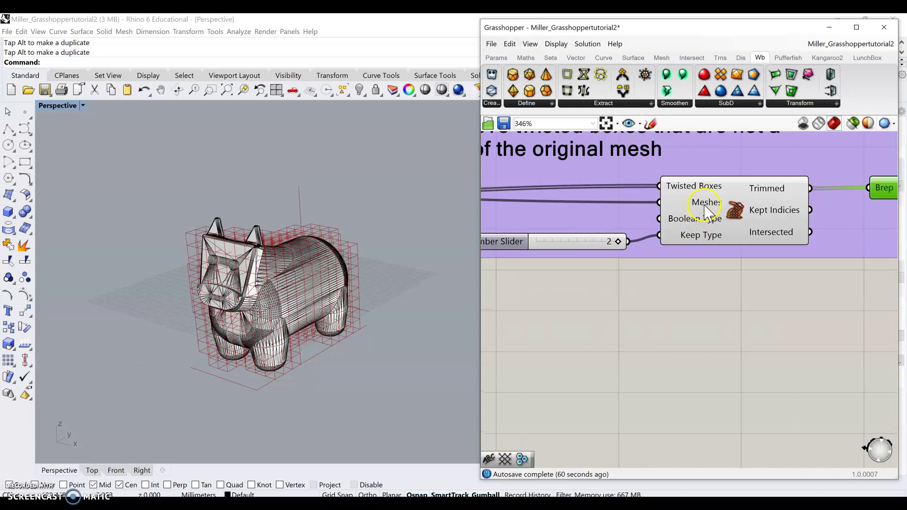
{"action": "mouse_move", "coordinate": [733, 220]}
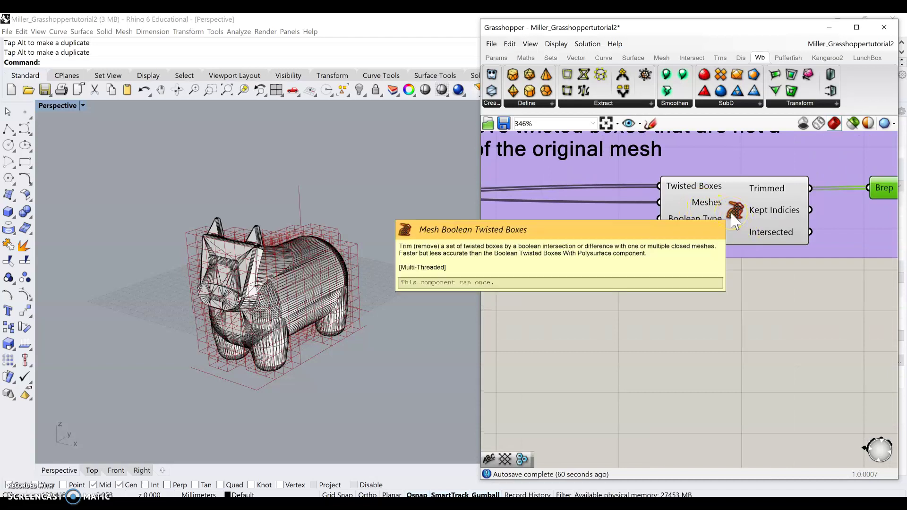
Lower the number slider feeding Keep Type on Mesh Boolean Twisted Boxes to 1 and then to 0.
{"action": "scroll", "coordinate": [686, 304], "scroll_direction": "down", "scroll_amount": 1}
{"action": "right_click_drag", "start_coordinate": [687, 303], "coordinate": [699, 304]}
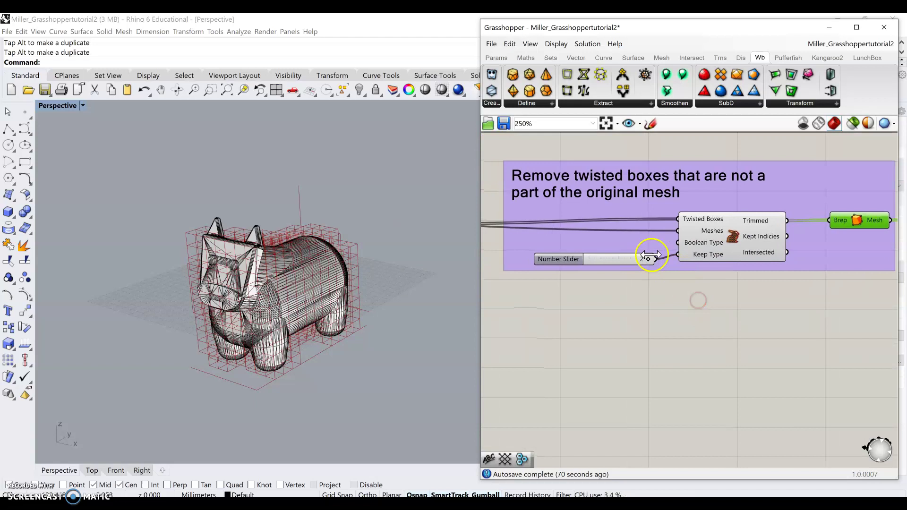
{"action": "mouse_move", "coordinate": [647, 259]}
{"action": "scroll", "coordinate": [702, 264], "scroll_direction": "up", "scroll_amount": 3}
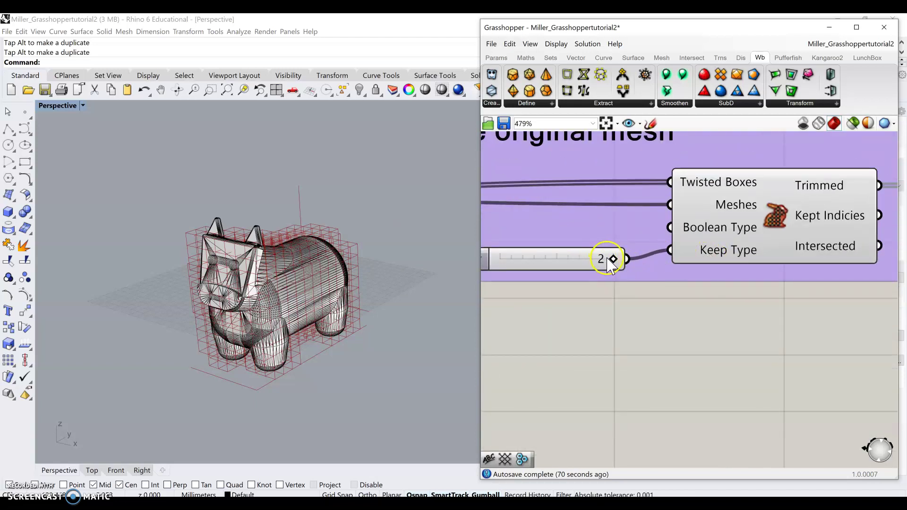
{"action": "left_click_drag", "start_coordinate": [605, 259], "coordinate": [576, 259]}
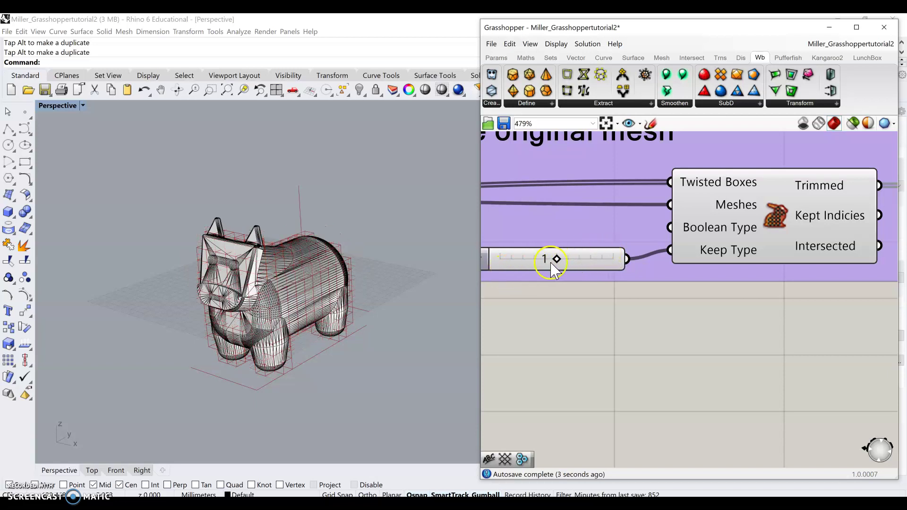
{"action": "left_click_drag", "start_coordinate": [526, 258], "coordinate": [493, 257]}
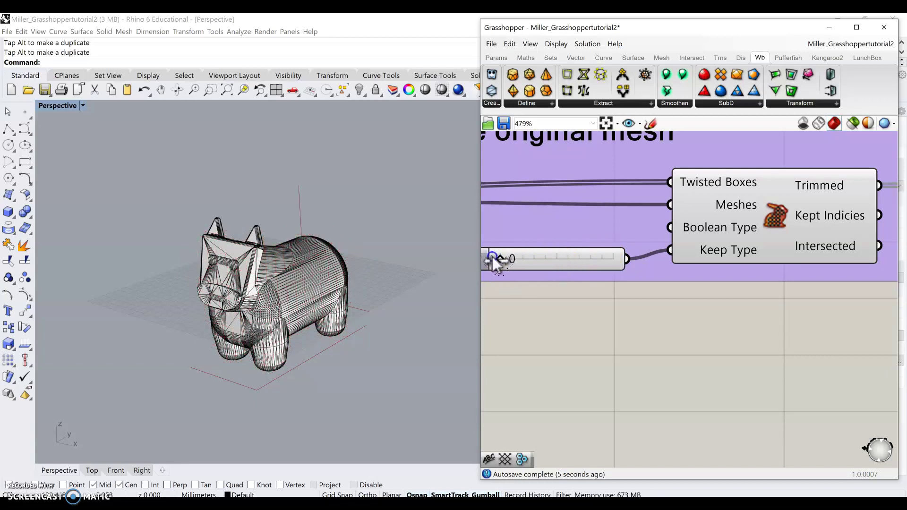
Hide the dog mesh in the Rhino viewport and set the Keep Type slider to 1.
{"action": "left_click", "coordinate": [326, 242]}
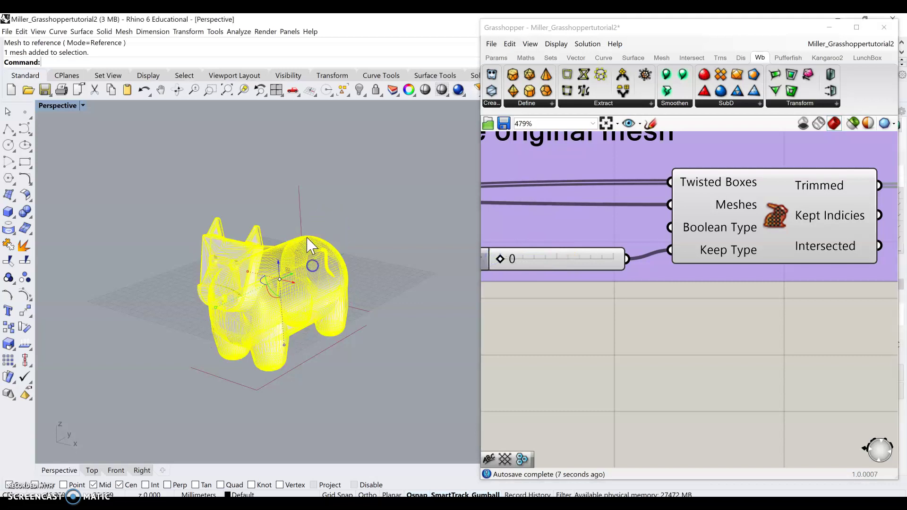
{"action": "left_click", "coordinate": [359, 90]}
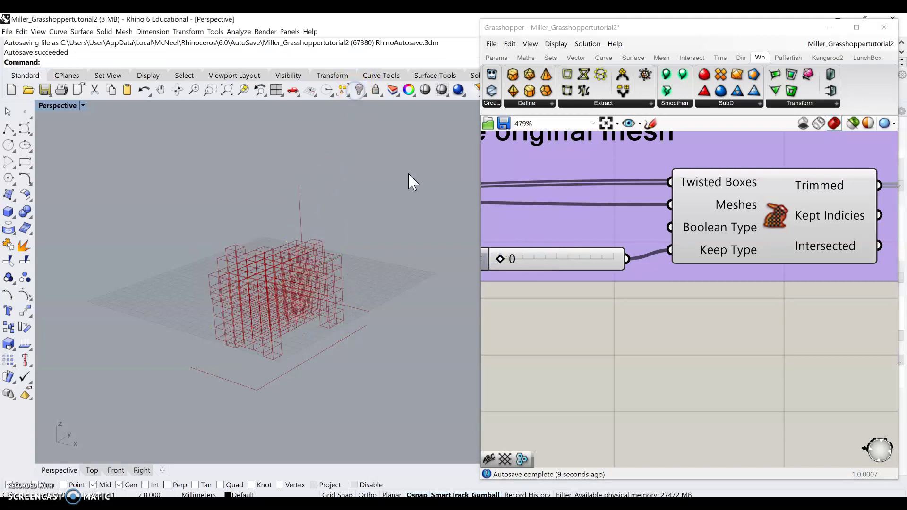
{"action": "left_click", "coordinate": [498, 260]}
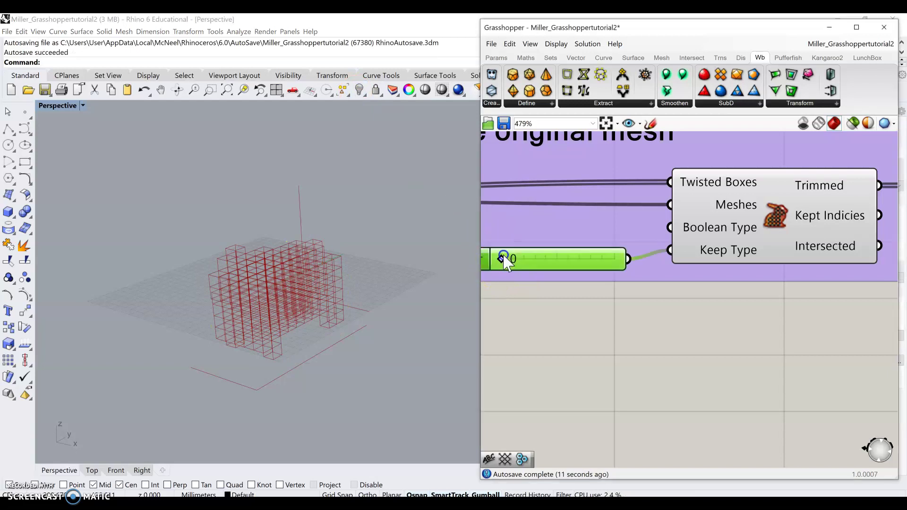
{"action": "left_click_drag", "start_coordinate": [500, 262], "coordinate": [557, 262]}
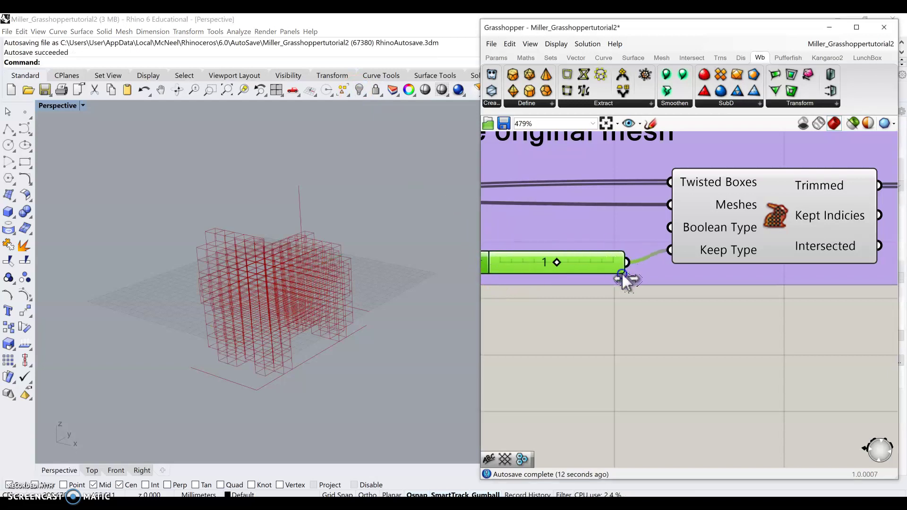
Set the Keep Type slider of Mesh Boolean Twisted Boxes to 2 and the Resolution slider to 16.
{"action": "left_click_drag", "start_coordinate": [661, 267], "coordinate": [657, 264]}
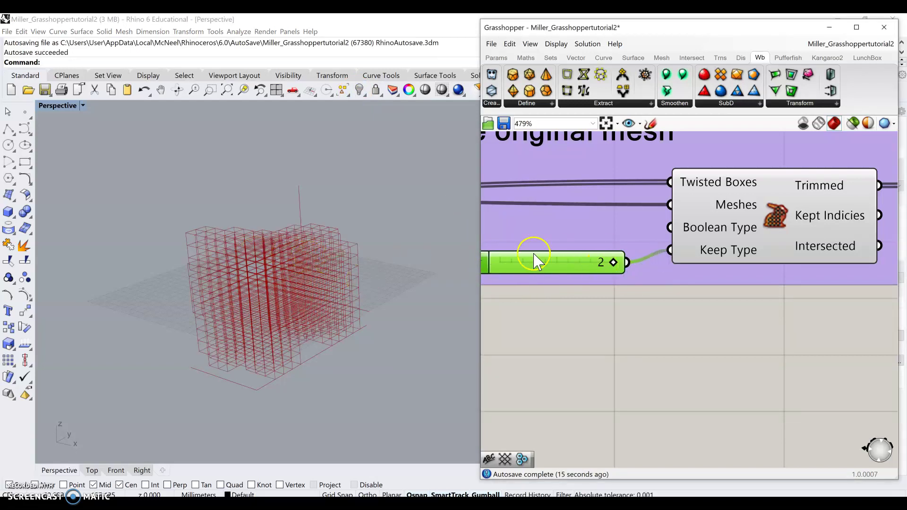
{"action": "scroll", "coordinate": [601, 288], "scroll_direction": "down", "scroll_amount": 2}
{"action": "right_click_drag", "start_coordinate": [595, 287], "coordinate": [792, 241]}
{"action": "right_click_drag", "start_coordinate": [582, 257], "coordinate": [769, 242]}
{"action": "scroll", "coordinate": [586, 258], "scroll_direction": "down", "scroll_amount": 3}
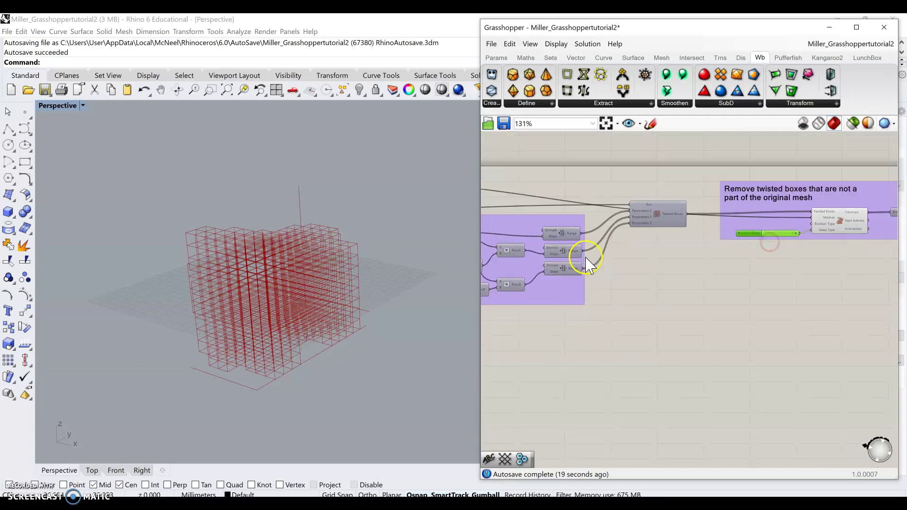
{"action": "right_click_drag", "start_coordinate": [587, 265], "coordinate": [752, 255]}
{"action": "scroll", "coordinate": [587, 259], "scroll_direction": "up", "scroll_amount": 5}
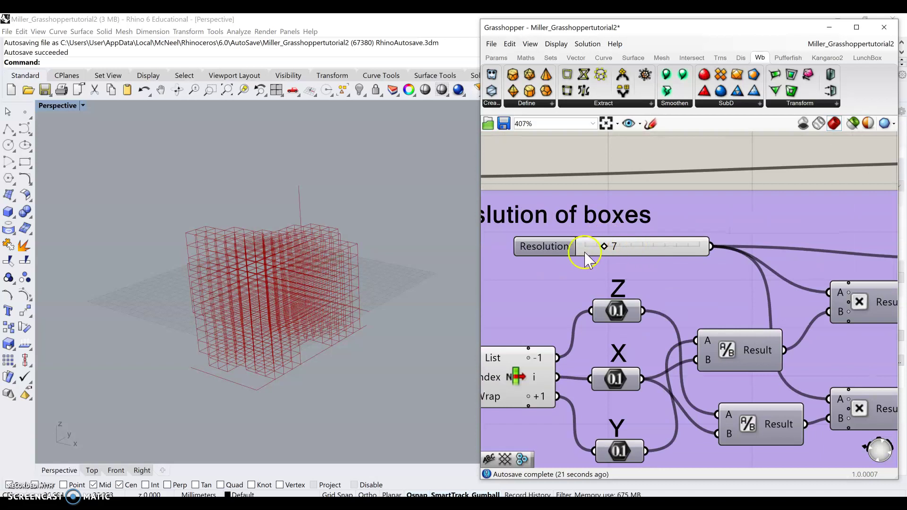
{"action": "mouse_move", "coordinate": [609, 247]}
{"action": "left_mouse_down"}
{"action": "mouse_move", "coordinate": [629, 251]}
{"action": "mouse_move", "coordinate": [594, 252]}
{"action": "mouse_move", "coordinate": [649, 246]}
{"action": "left_mouse_up"}
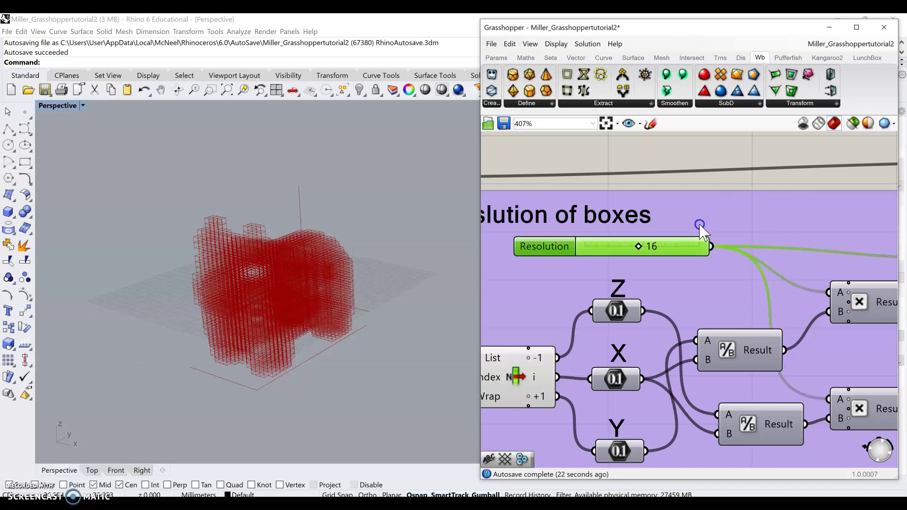
Turn on the preview of the Brep-to-Mesh component after Mesh Boolean Twisted Boxes and inspect the trimmed boxes in the Rhino viewport.
{"action": "scroll", "coordinate": [699, 226], "scroll_direction": "down", "scroll_amount": 10}
{"action": "scroll", "coordinate": [803, 237], "scroll_direction": "up", "scroll_amount": 8}
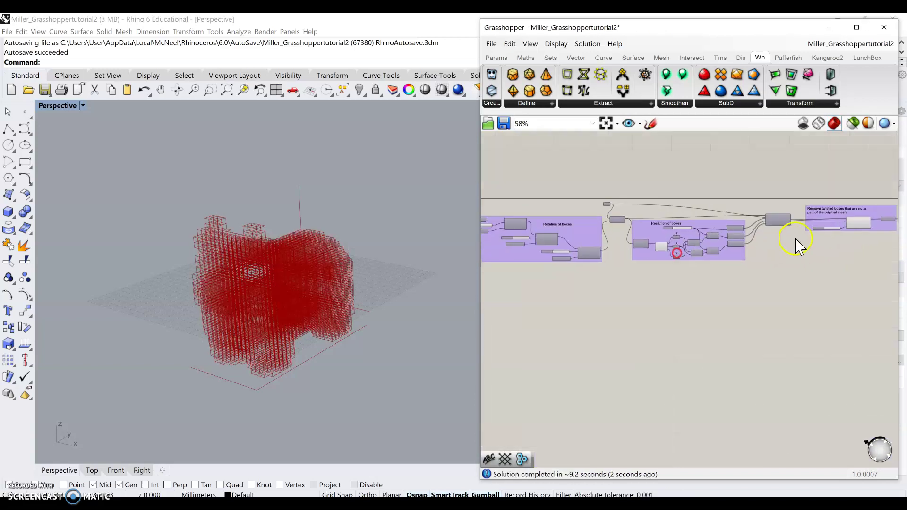
{"action": "scroll", "coordinate": [803, 208], "scroll_direction": "down", "scroll_amount": 1}
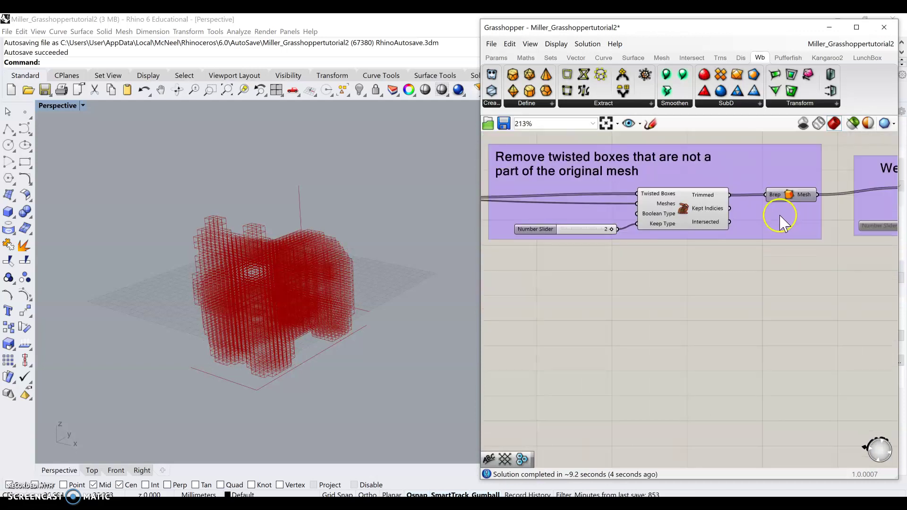
{"action": "scroll", "coordinate": [265, 293], "scroll_direction": "up", "scroll_amount": 6}
{"action": "scroll", "coordinate": [265, 288], "scroll_direction": "down", "scroll_amount": 6}
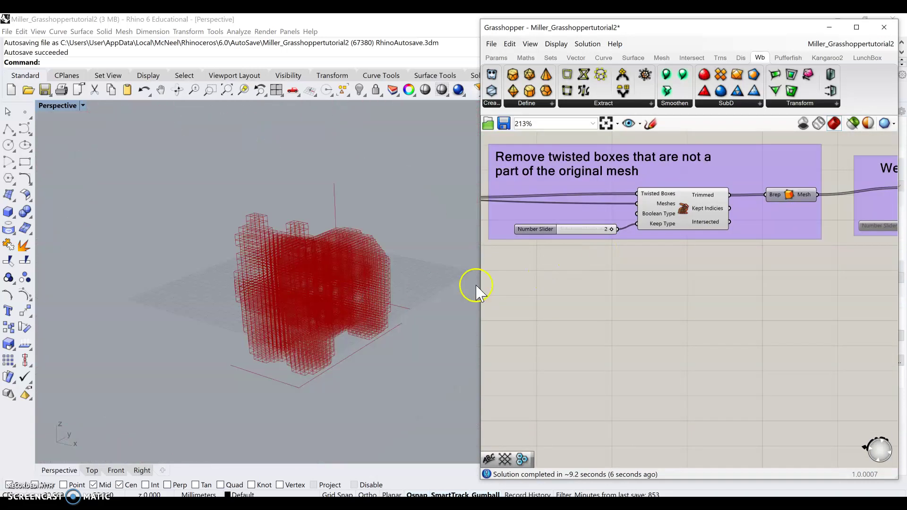
{"action": "right_click_drag", "start_coordinate": [781, 227], "coordinate": [739, 258]}
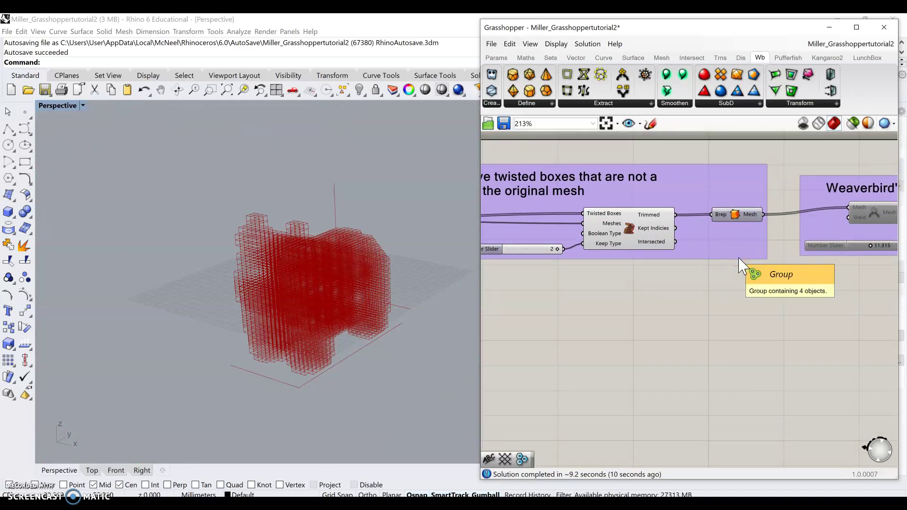
{"action": "right_click_drag", "start_coordinate": [741, 247], "coordinate": [777, 283]}
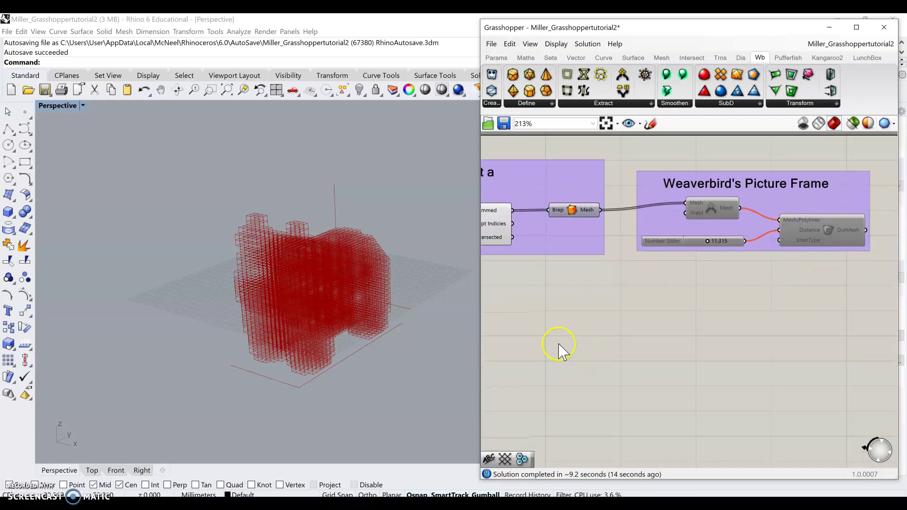
{"action": "scroll", "coordinate": [638, 334], "scroll_direction": "up", "scroll_amount": 3}
{"action": "right_click", "coordinate": [656, 215]}
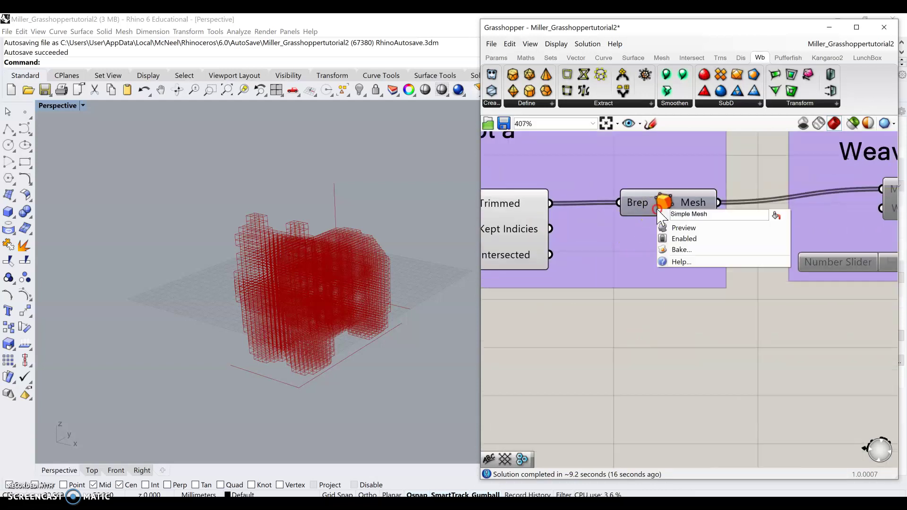
{"action": "left_click", "coordinate": [685, 228]}
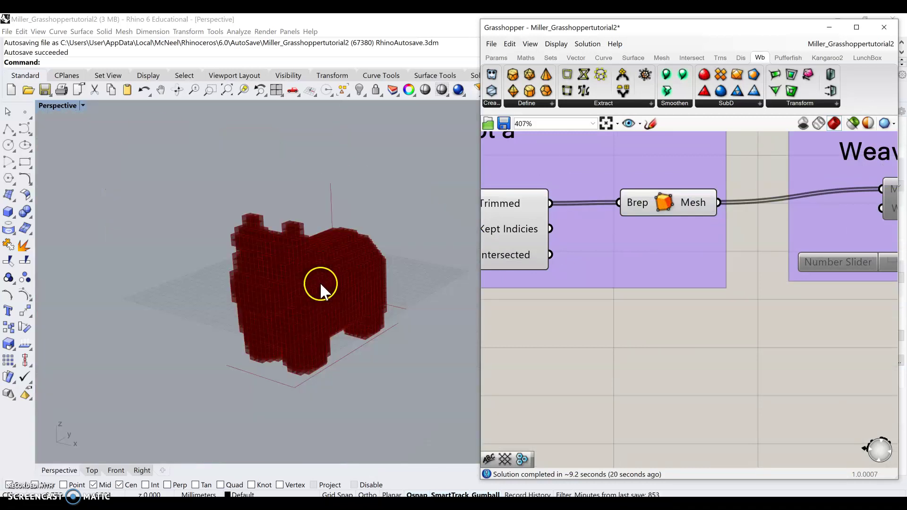
{"action": "right_click_drag", "start_coordinate": [320, 284], "coordinate": [318, 293]}
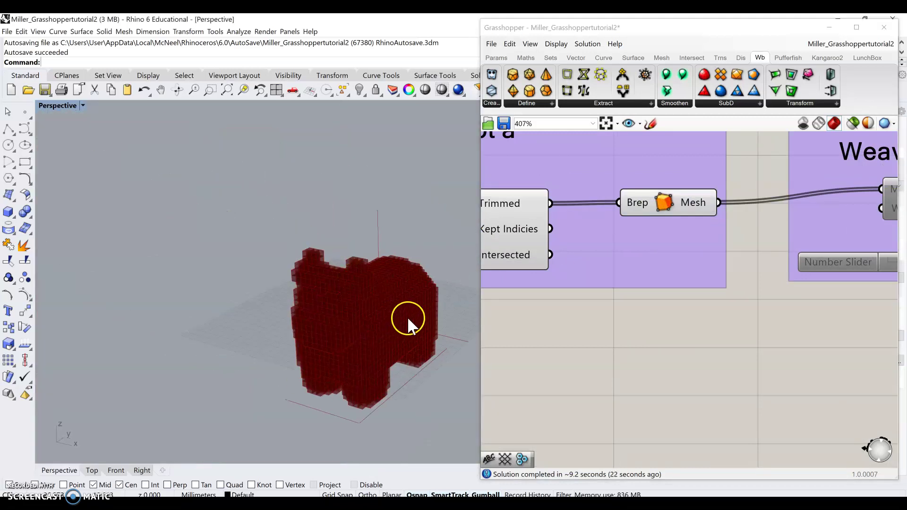
Enable the component with Mesh and Weld inputs in the Weaverbird's Picture Frame group.
{"action": "scroll", "coordinate": [710, 321], "scroll_direction": "down", "scroll_amount": 2}
{"action": "right_click_drag", "start_coordinate": [710, 321], "coordinate": [536, 318]}
{"action": "scroll", "coordinate": [743, 326], "scroll_direction": "down", "scroll_amount": 1}
{"action": "middle_click", "coordinate": [688, 244]}
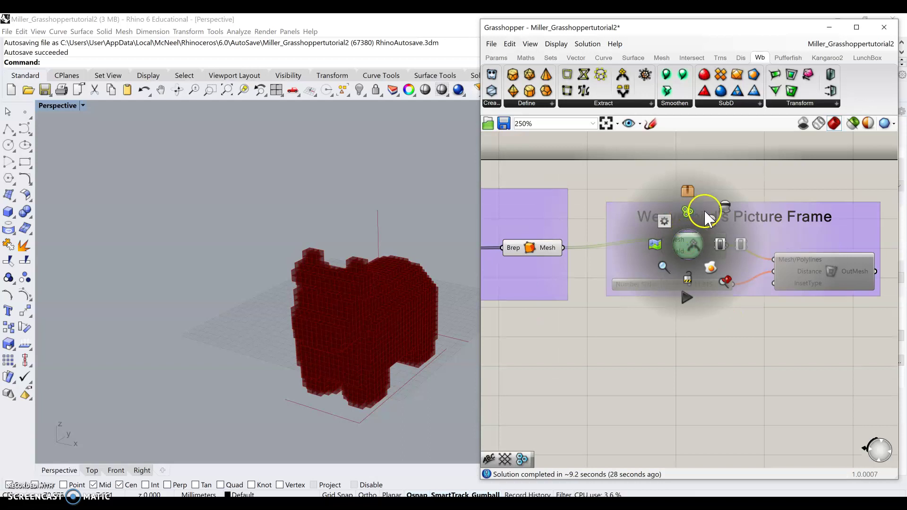
{"action": "left_click", "coordinate": [719, 244]}
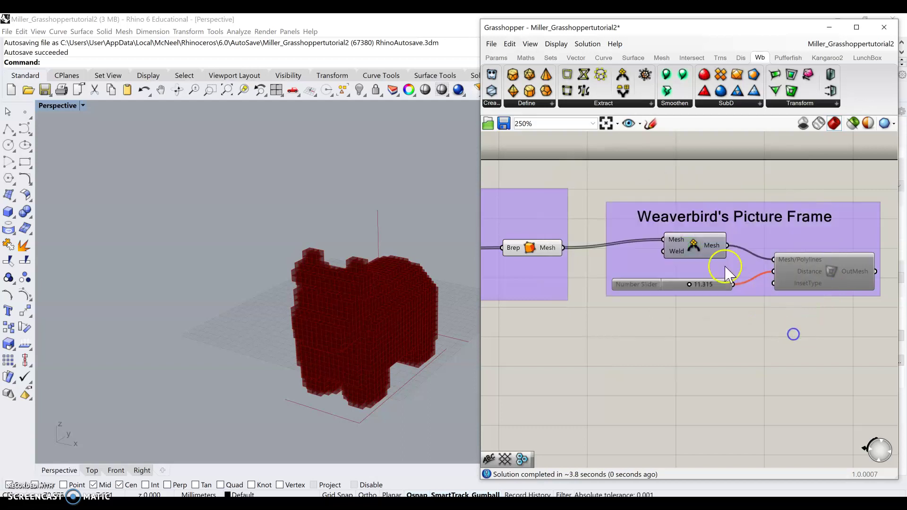
Enable all remaining components in the Weaverbird's Picture Frame group, including the number slider and the component that outputs OutMesh.
{"action": "left_click_drag", "start_coordinate": [825, 364], "coordinate": [711, 239]}
{"action": "middle_click", "coordinate": [800, 263]}
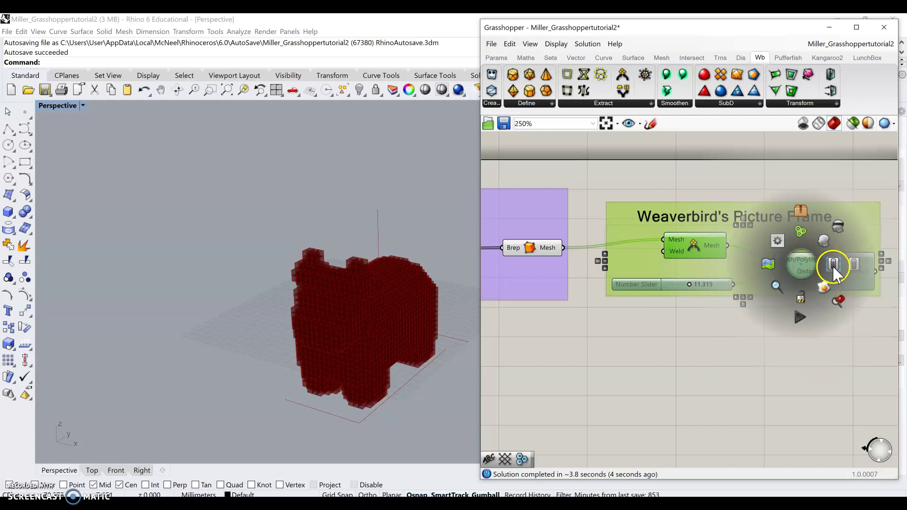
{"action": "left_click", "coordinate": [833, 265]}
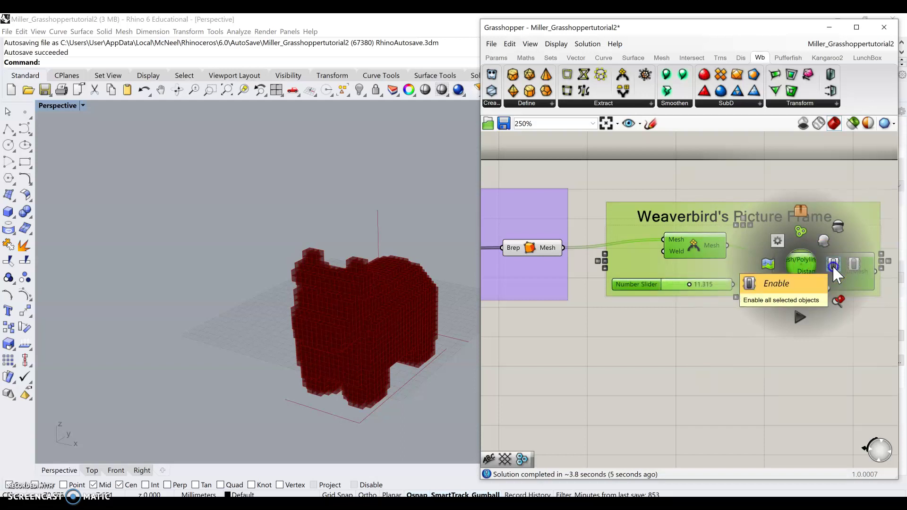
{"action": "left_click", "coordinate": [782, 326]}
{"action": "scroll", "coordinate": [705, 359], "scroll_direction": "down", "scroll_amount": 3}
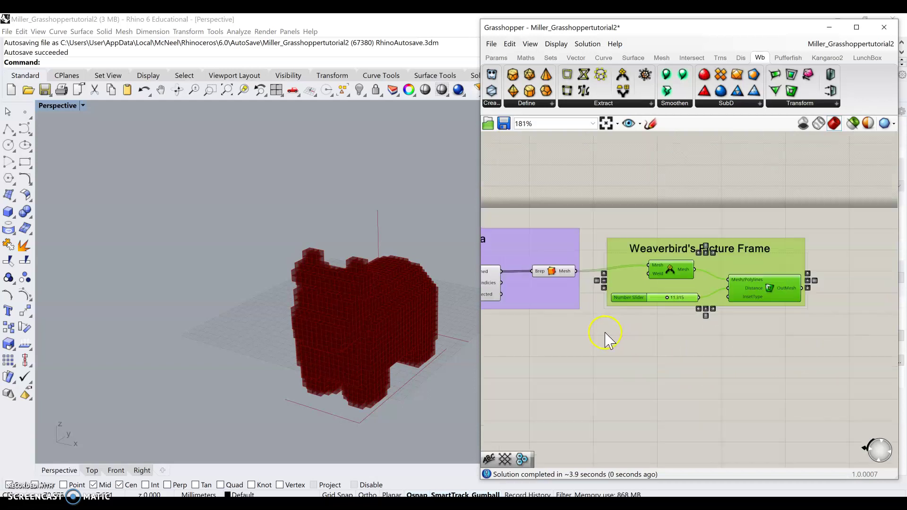
Turn off the preview of all components in the group that removes twisted boxes outside the original mesh.
{"action": "right_click_drag", "start_coordinate": [603, 338], "coordinate": [753, 320]}
{"action": "left_click_drag", "start_coordinate": [697, 226], "coordinate": [672, 246]}
{"action": "left_click", "coordinate": [619, 338]}
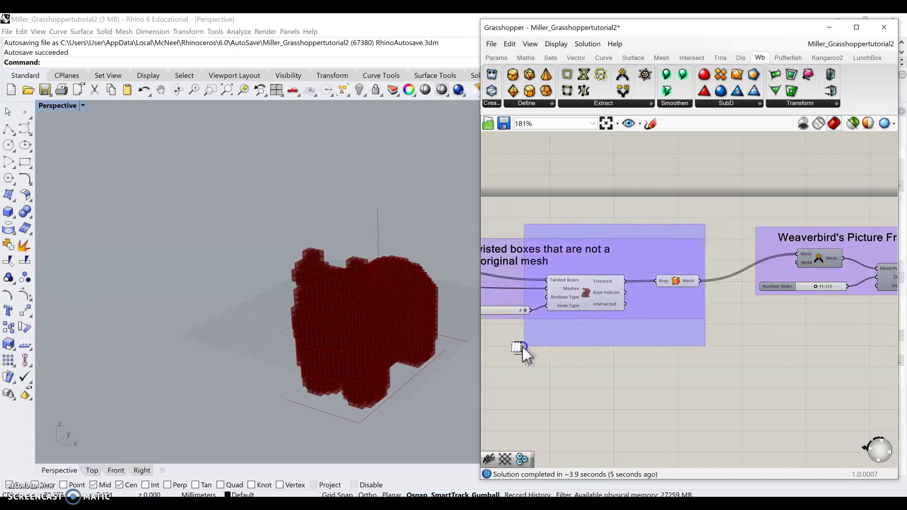
{"action": "left_click", "coordinate": [567, 312]}
{"action": "middle_click", "coordinate": [566, 313]}
{"action": "middle_click", "coordinate": [584, 293]}
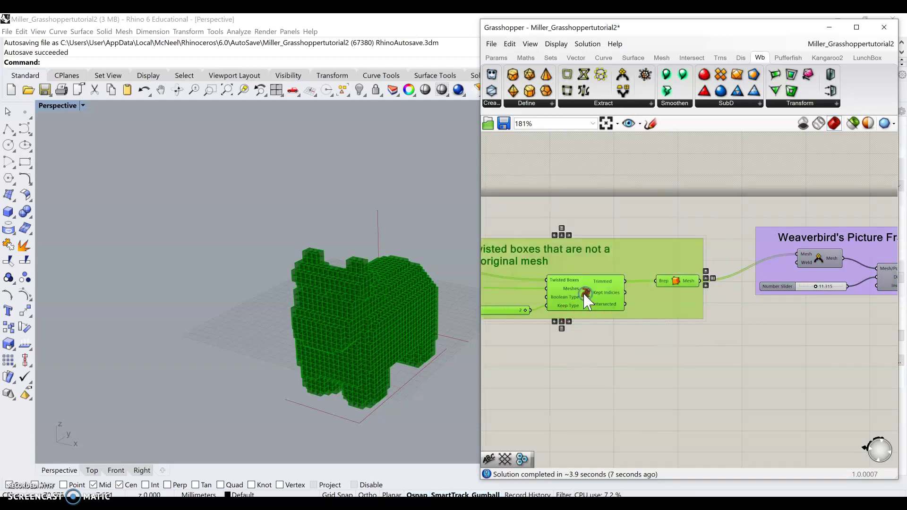
{"action": "middle_click", "coordinate": [585, 293]}
{"action": "left_click", "coordinate": [622, 256]}
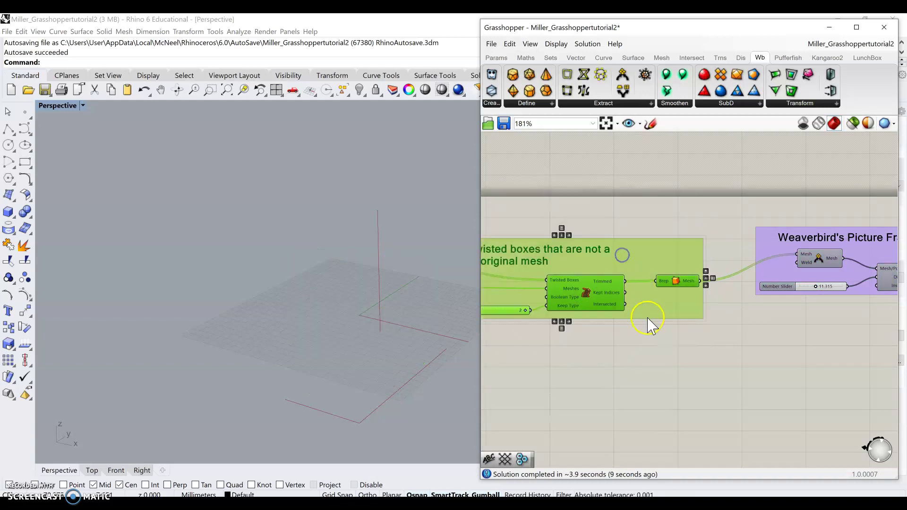
Turn on the preview of all components in the Weaverbird's Picture Frame group.
{"action": "right_click_drag", "start_coordinate": [685, 348], "coordinate": [541, 337]}
{"action": "left_click_drag", "start_coordinate": [844, 193], "coordinate": [662, 320]}
{"action": "middle_click", "coordinate": [723, 259]}
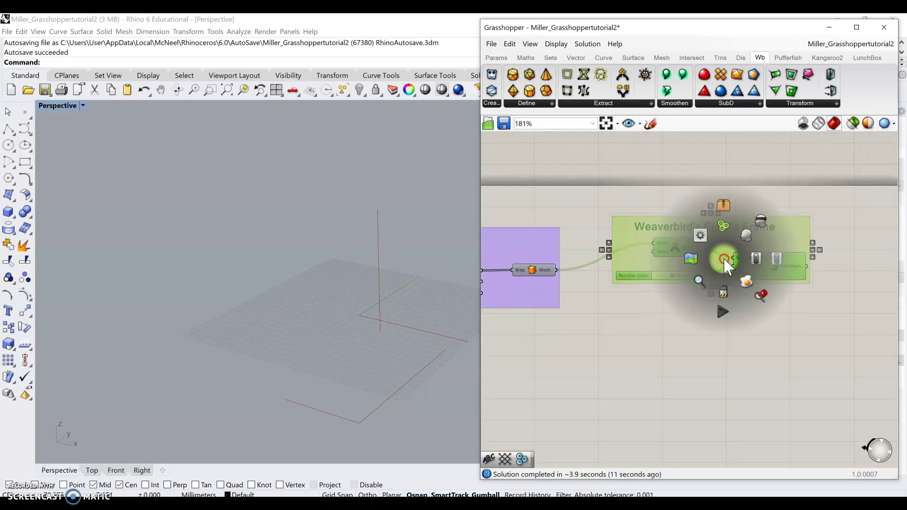
{"action": "left_click", "coordinate": [752, 234]}
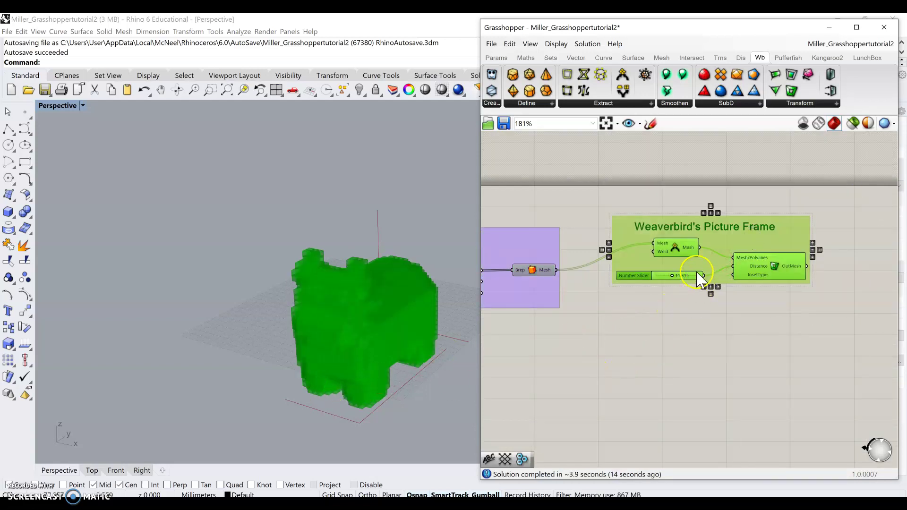
{"action": "left_click", "coordinate": [675, 342]}
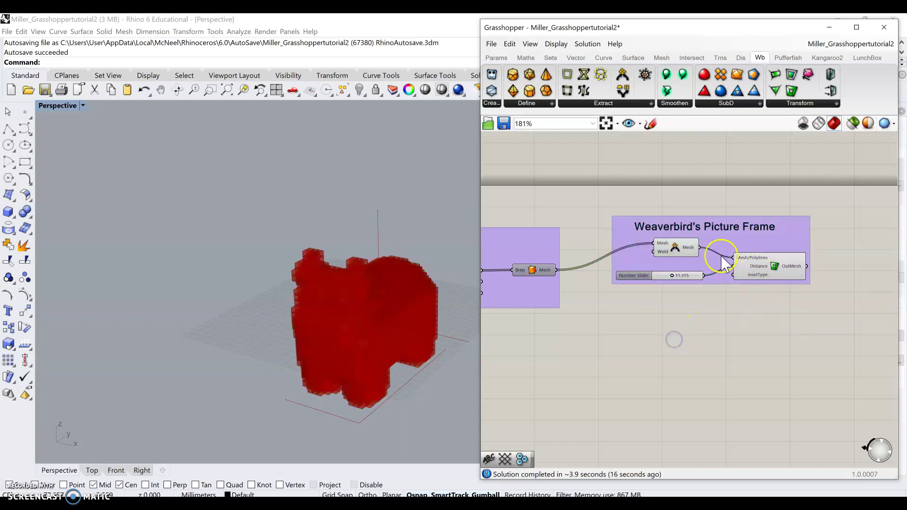
Compare the two Weaverbird meshes in the viewport and turn off the preview of the component that outputs OutMesh.
{"action": "left_click", "coordinate": [667, 254]}
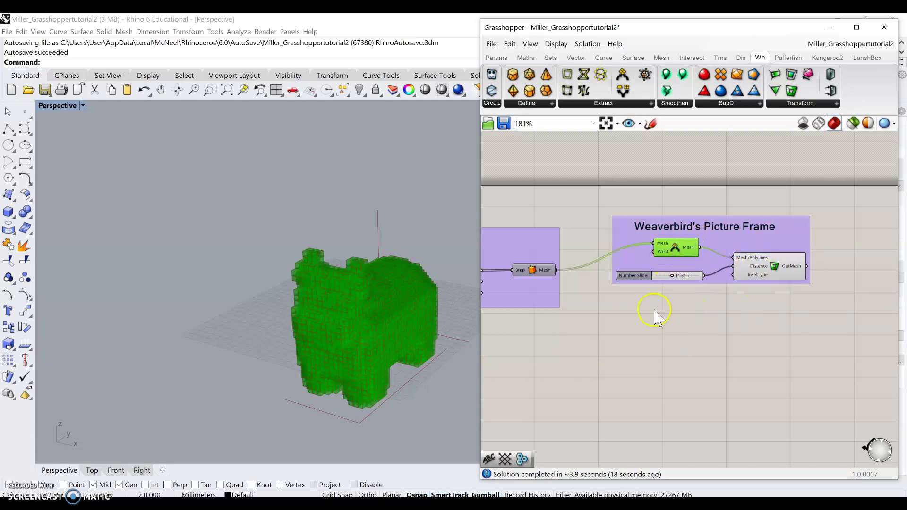
{"action": "scroll", "coordinate": [336, 332], "scroll_direction": "up", "scroll_amount": 5}
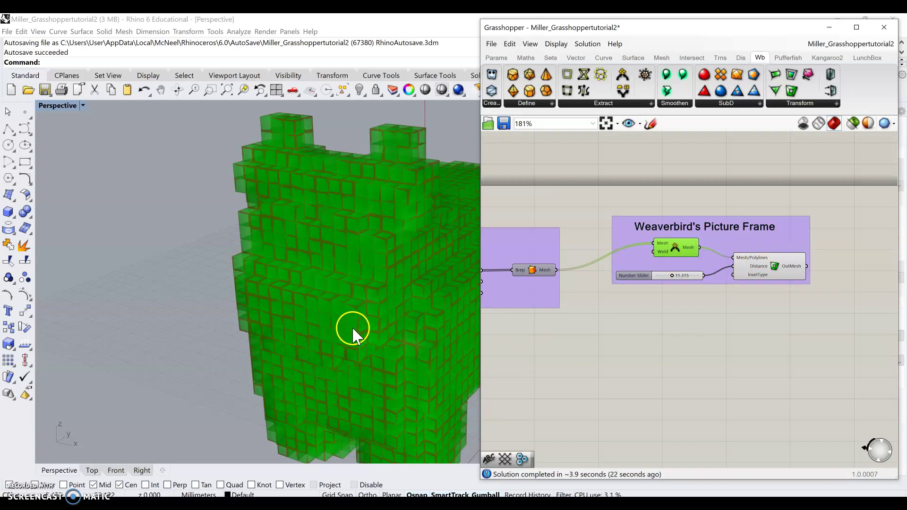
{"action": "left_click", "coordinate": [739, 274]}
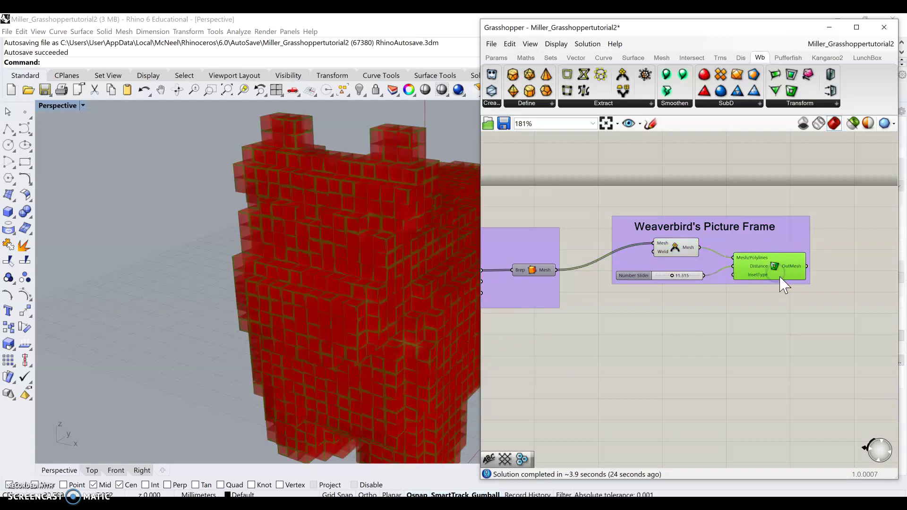
{"action": "middle_click", "coordinate": [779, 272]}
{"action": "left_click", "coordinate": [799, 251]}
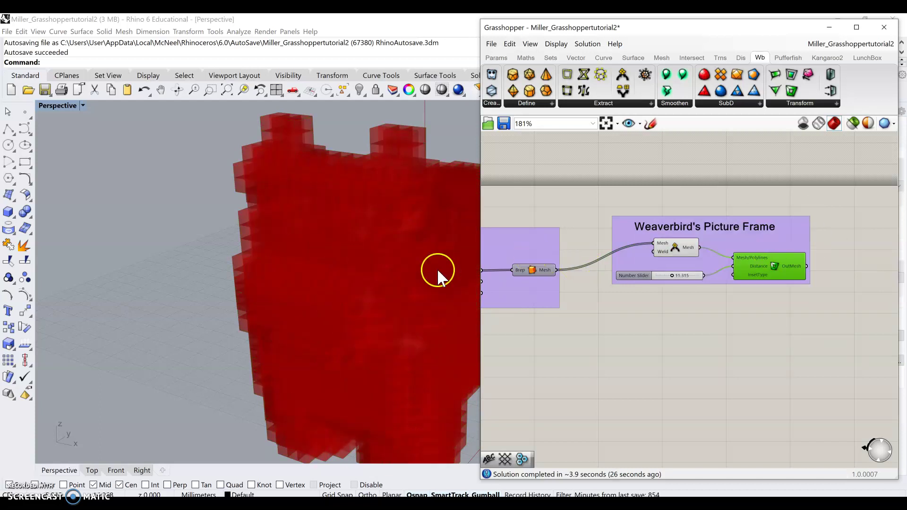
Turn off the preview of the component with the Weld input in the Weaverbird's Picture Frame group.
{"action": "left_click", "coordinate": [664, 250]}
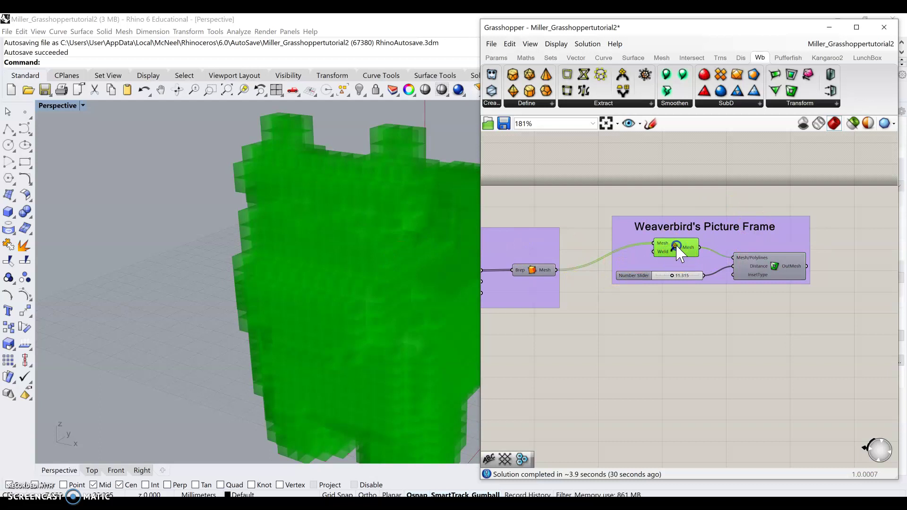
{"action": "middle_click", "coordinate": [677, 247]}
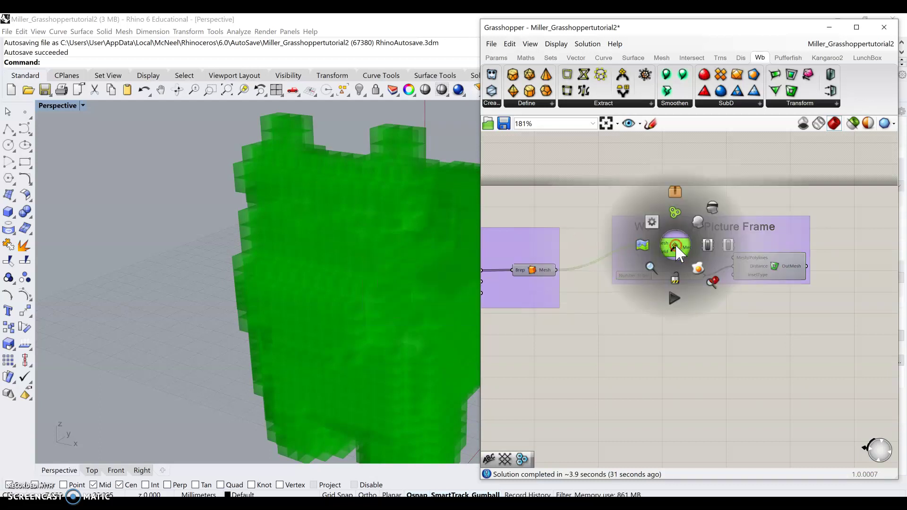
{"action": "left_click", "coordinate": [717, 217]}
Turn on the preview of the component that outputs OutMesh and examine the framed dog model in the Rhino viewport.
{"action": "left_click", "coordinate": [775, 257]}
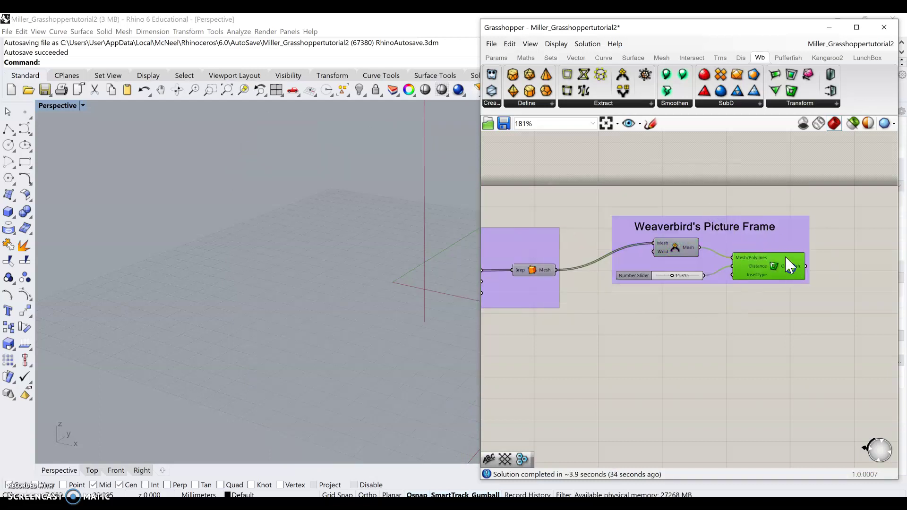
{"action": "middle_click", "coordinate": [755, 264]}
{"action": "left_click", "coordinate": [775, 242]}
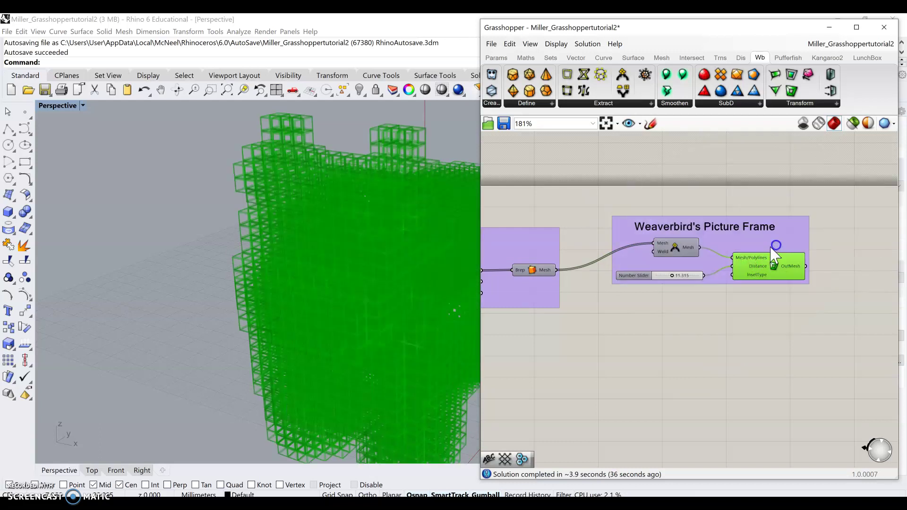
{"action": "scroll", "coordinate": [359, 264], "scroll_direction": "down", "scroll_amount": 3}
{"action": "scroll", "coordinate": [371, 267], "scroll_direction": "up", "scroll_amount": 5}
{"action": "scroll", "coordinate": [368, 271], "scroll_direction": "down", "scroll_amount": 3}
{"action": "right_click_drag", "start_coordinate": [370, 276], "coordinate": [371, 281]}
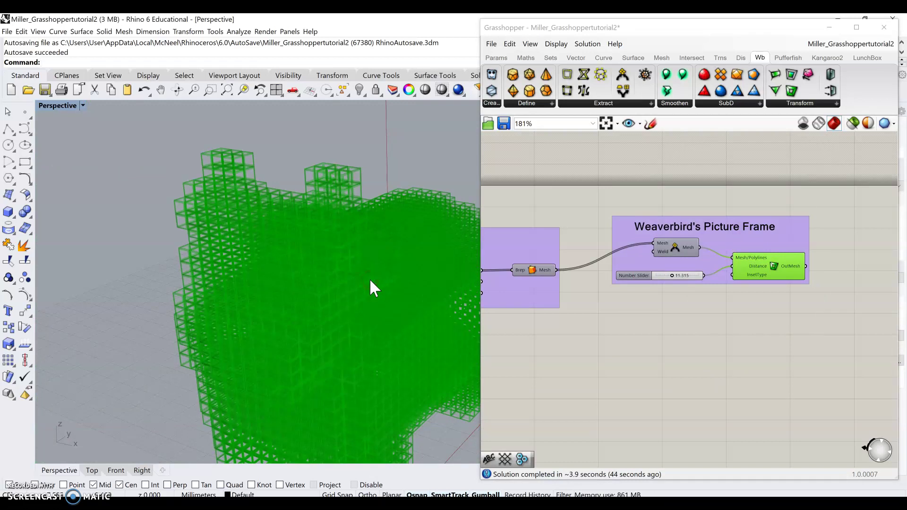
{"action": "scroll", "coordinate": [642, 347], "scroll_direction": "down", "scroll_amount": 4}
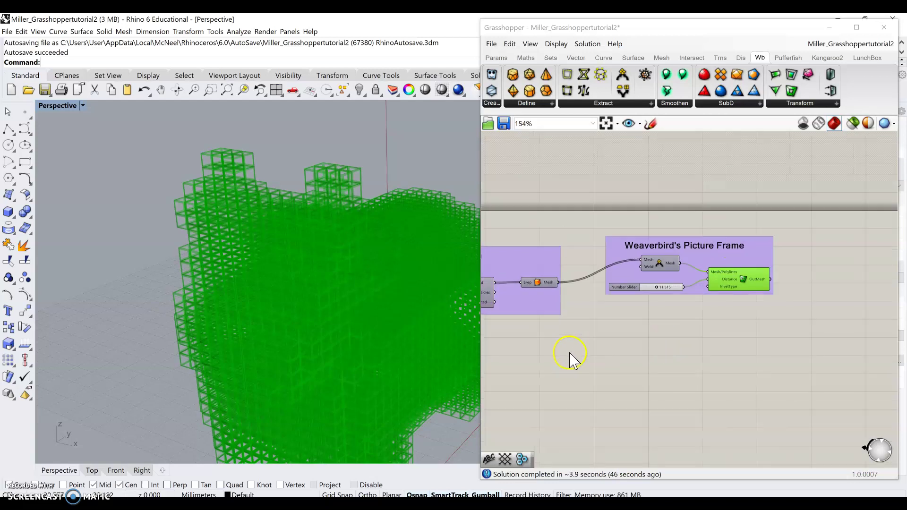
{"action": "left_click", "coordinate": [665, 331]}
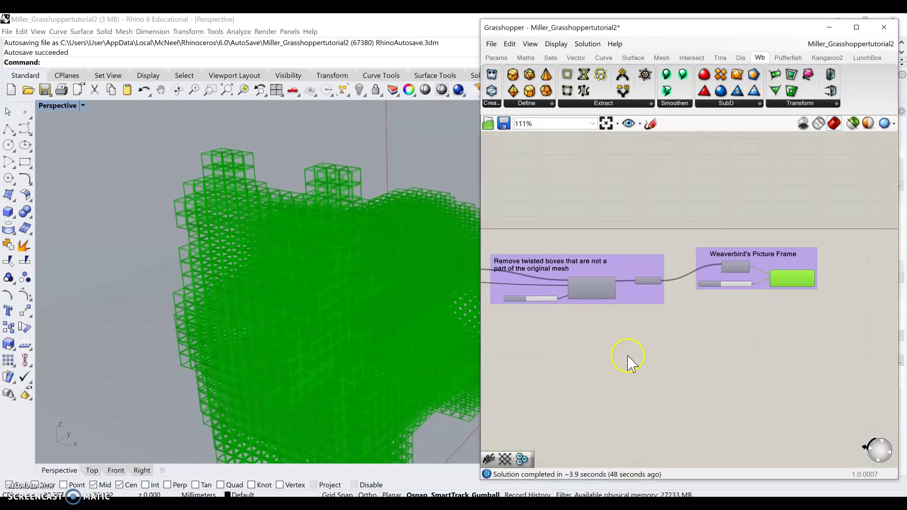